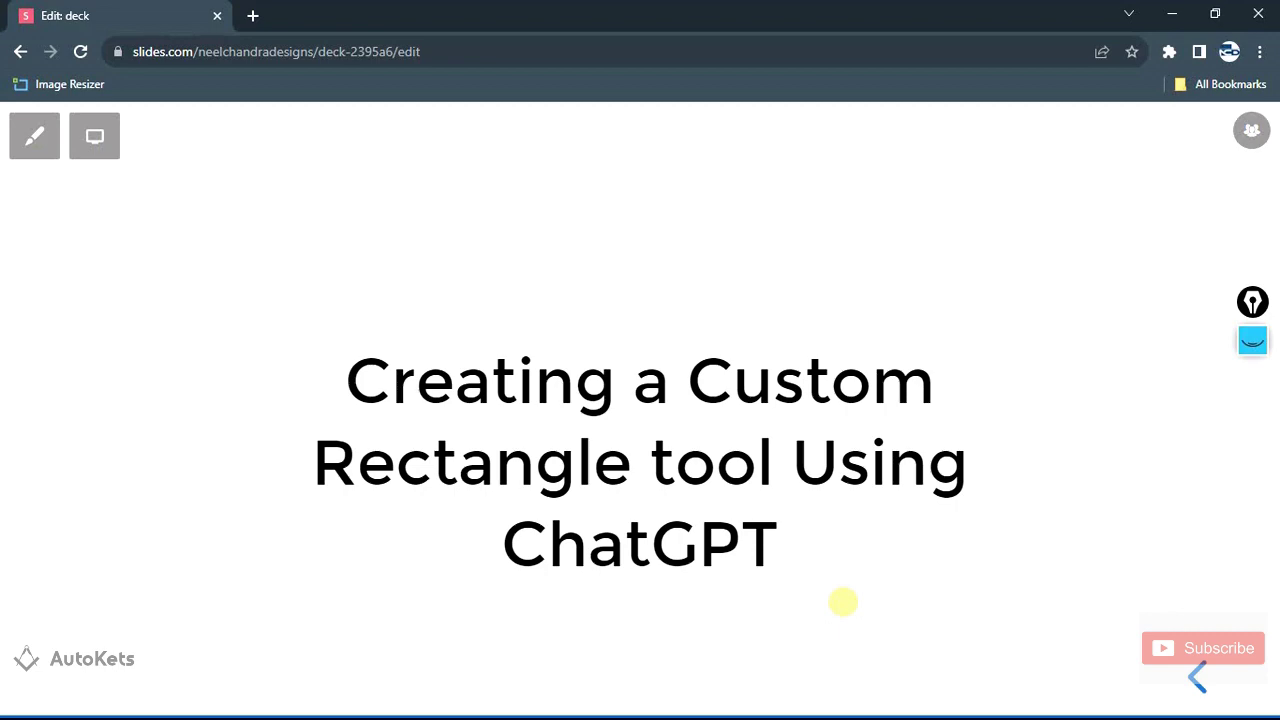
# Switch from the Slides.com title slide to the AutoCAD 2020 start page.
pyautogui.hotkey('alt', 'Tab')
pyautogui.click(900, 372)
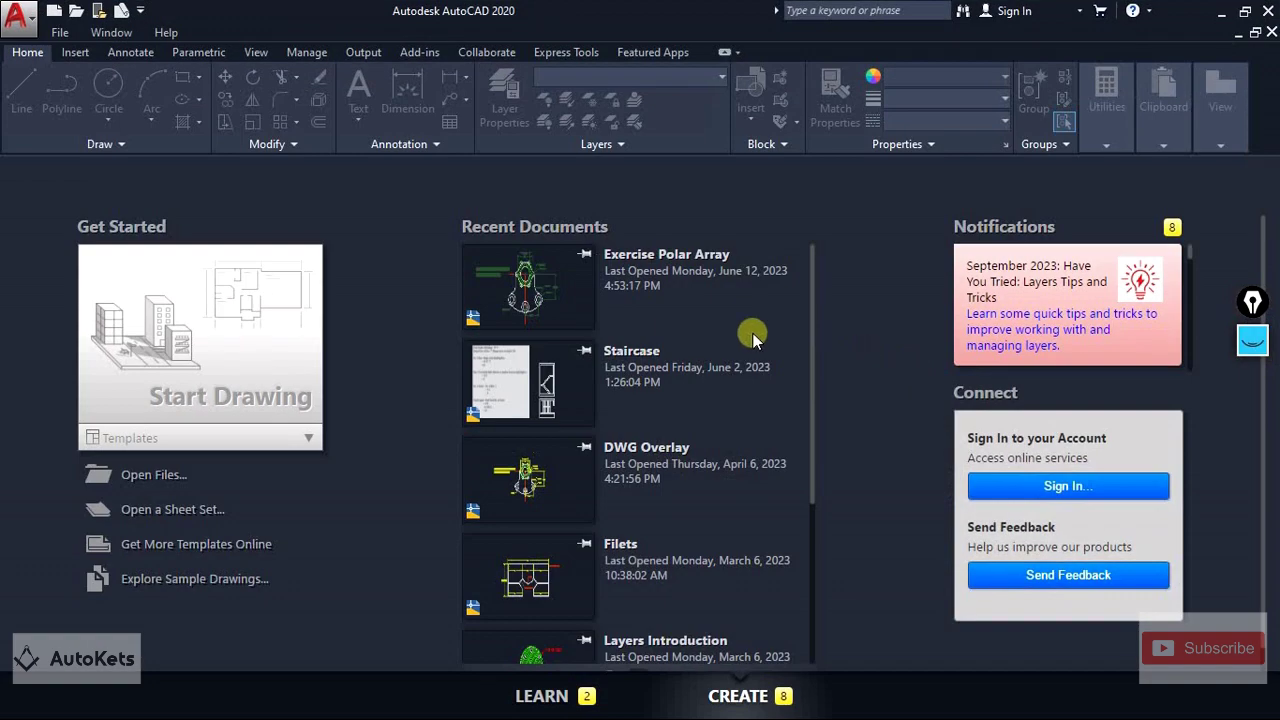
# Start a new drawing and draw a rectangle by picking two opposite corners.
pyautogui.click(290, 345)
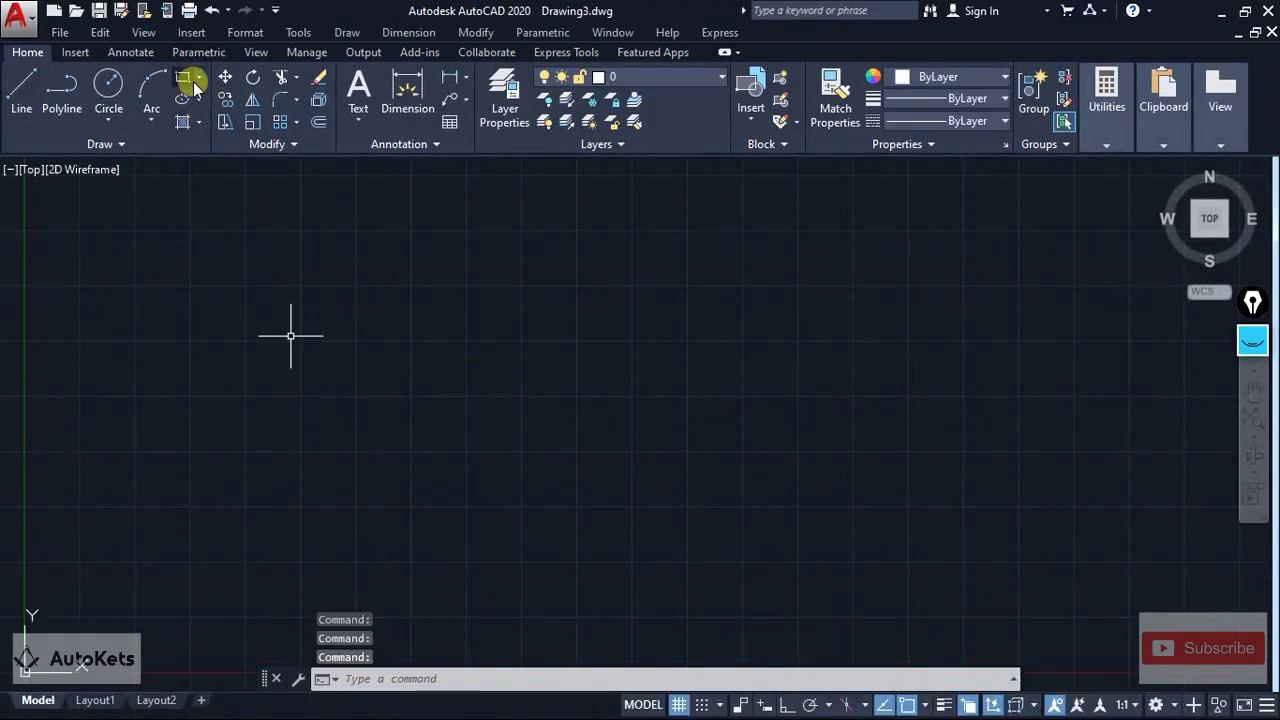
pyautogui.click(199, 78)
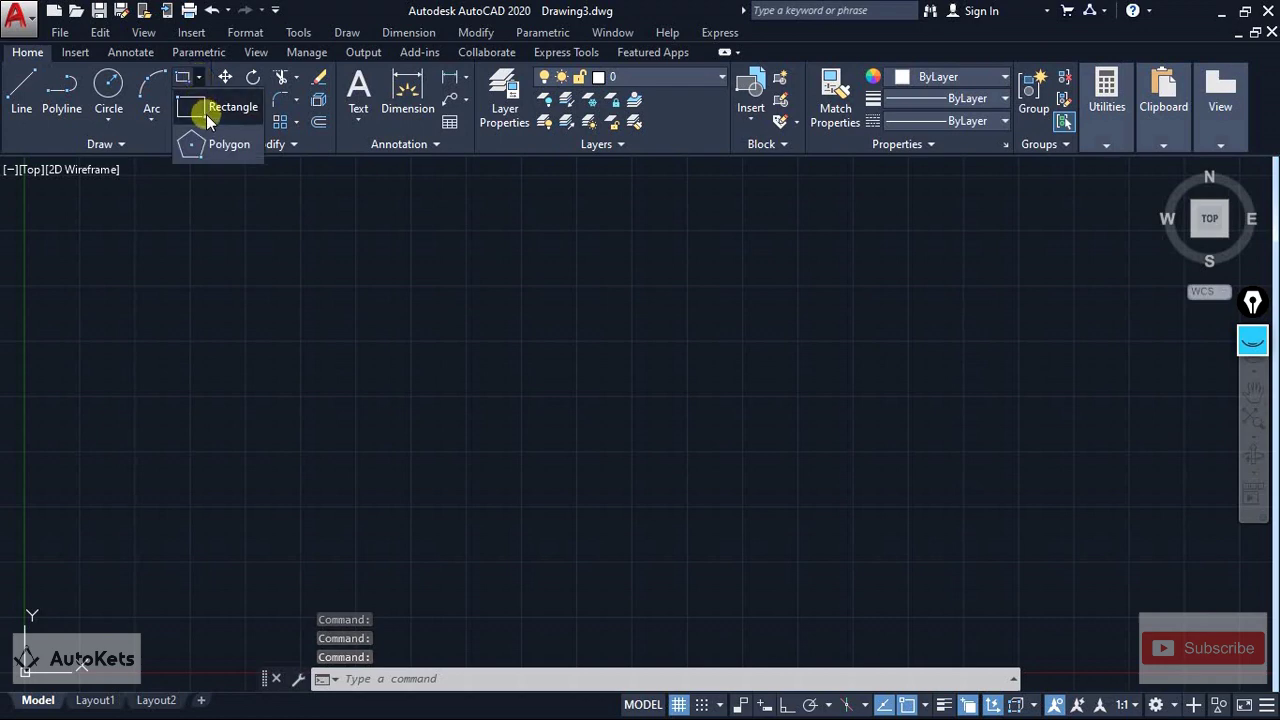
pyautogui.click(206, 114)
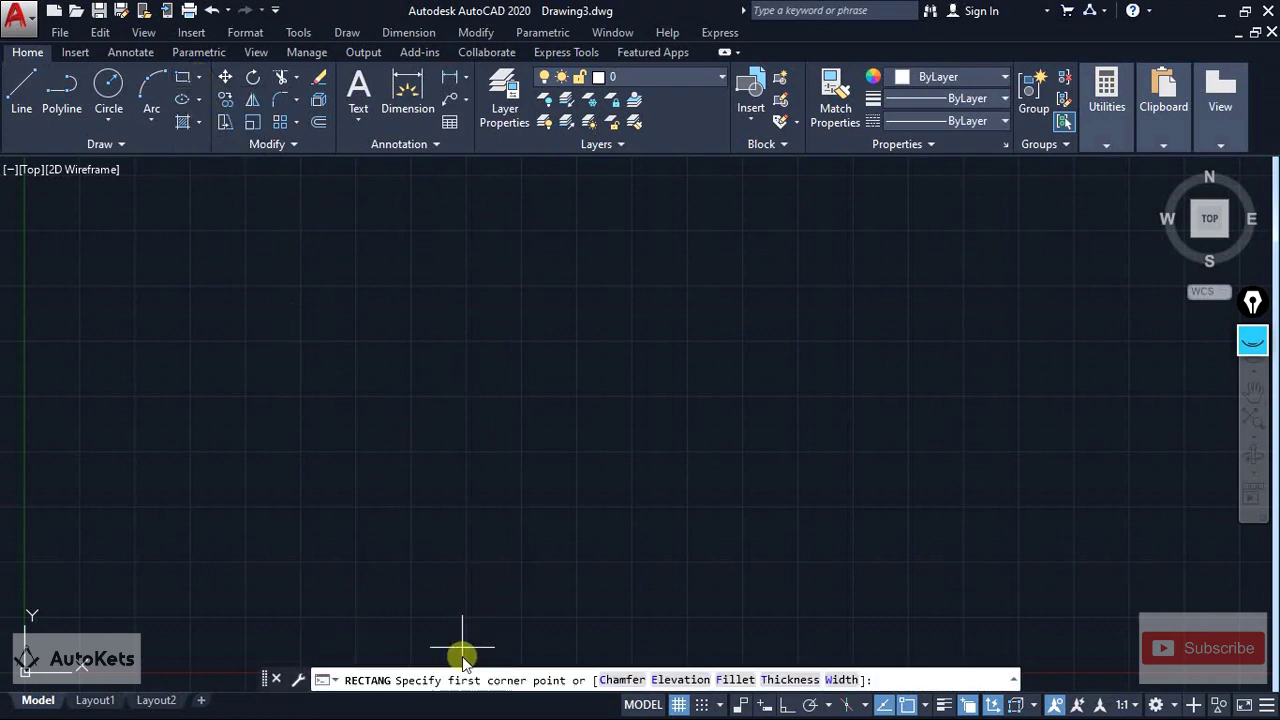
pyautogui.click(304, 301)
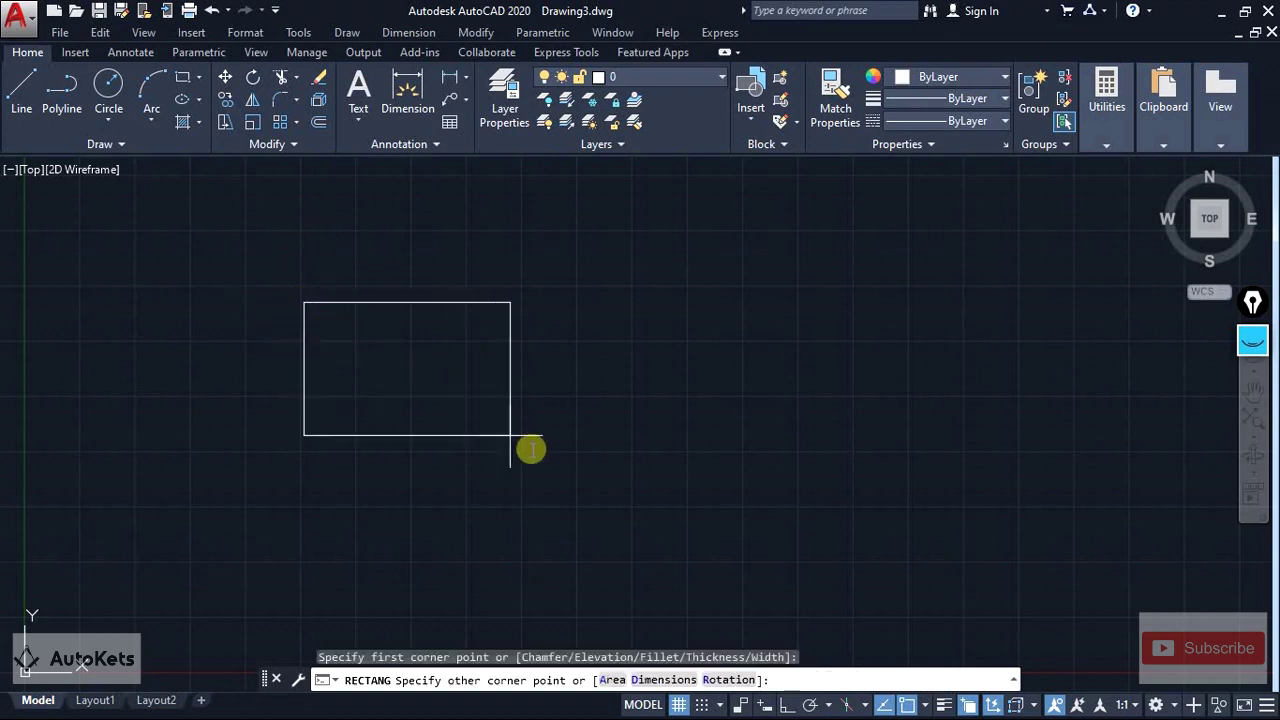
pyautogui.click(605, 493)
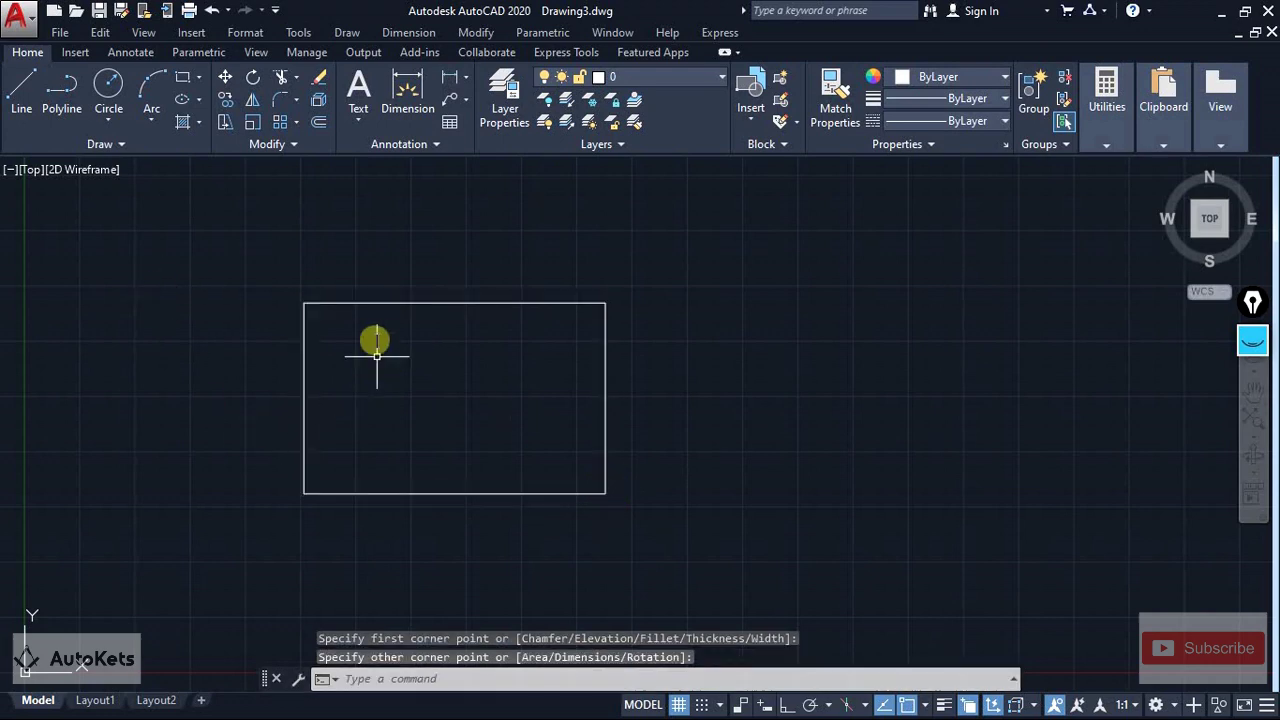
pyautogui.moveTo(634, 472); pyautogui.dragTo(445, 477, button='middle')
# Turn on the on-screen annotation highlighter.
pyautogui.click(1253, 340)
pyautogui.moveTo(1255, 424)
pyautogui.click(1253, 397)
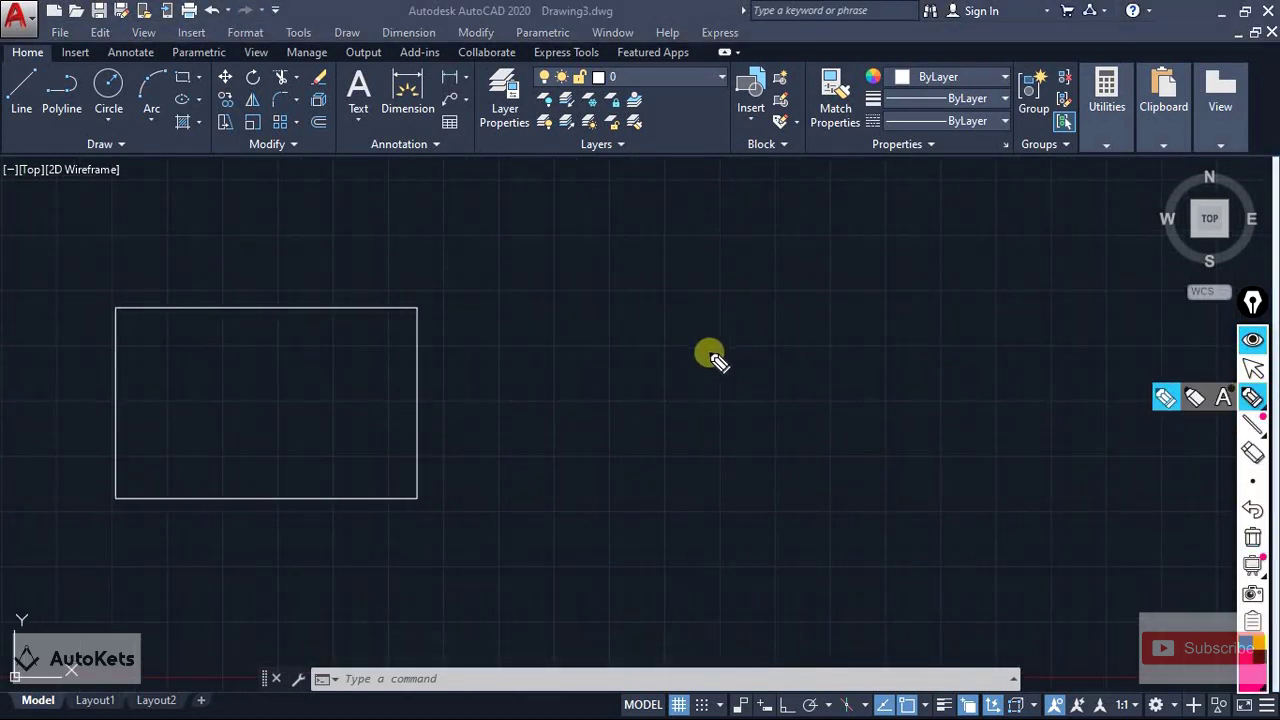
# Highlight a centre X with a box around it, plus an X on the rectangle's corner.
pyautogui.moveTo(766, 367); pyautogui.dragTo(809, 414)
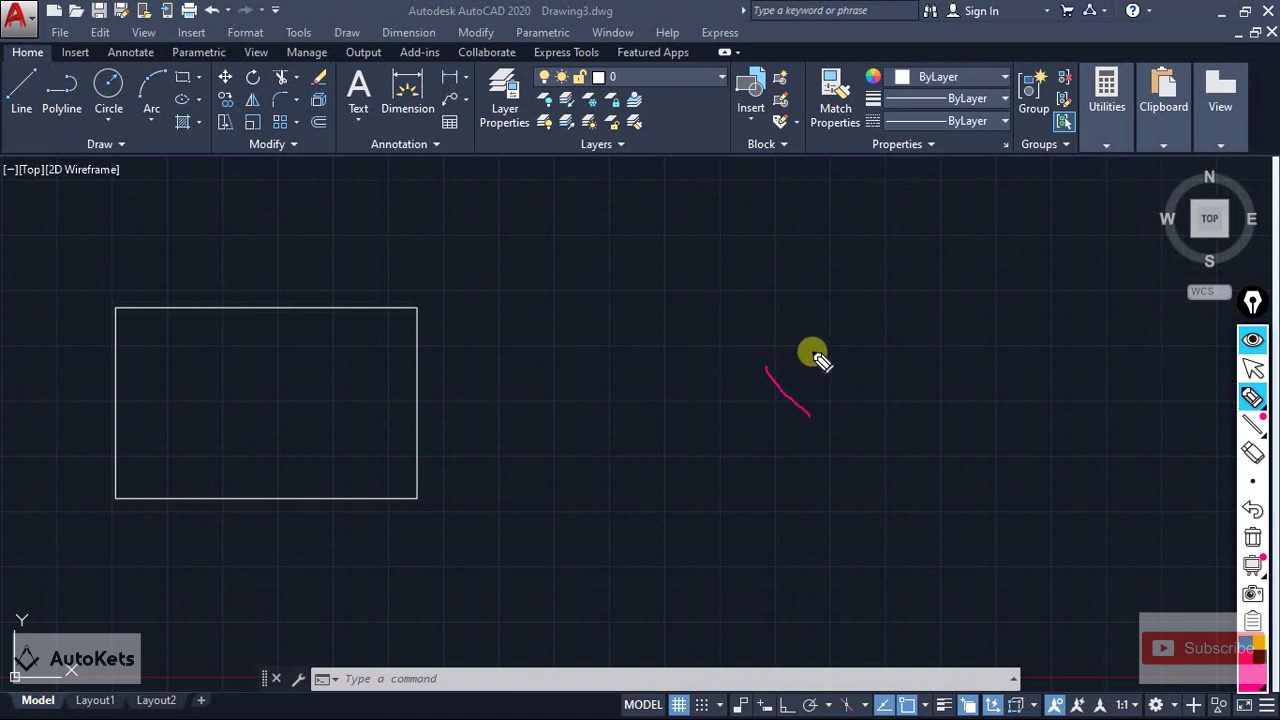
pyautogui.moveTo(813, 353); pyautogui.dragTo(748, 422)
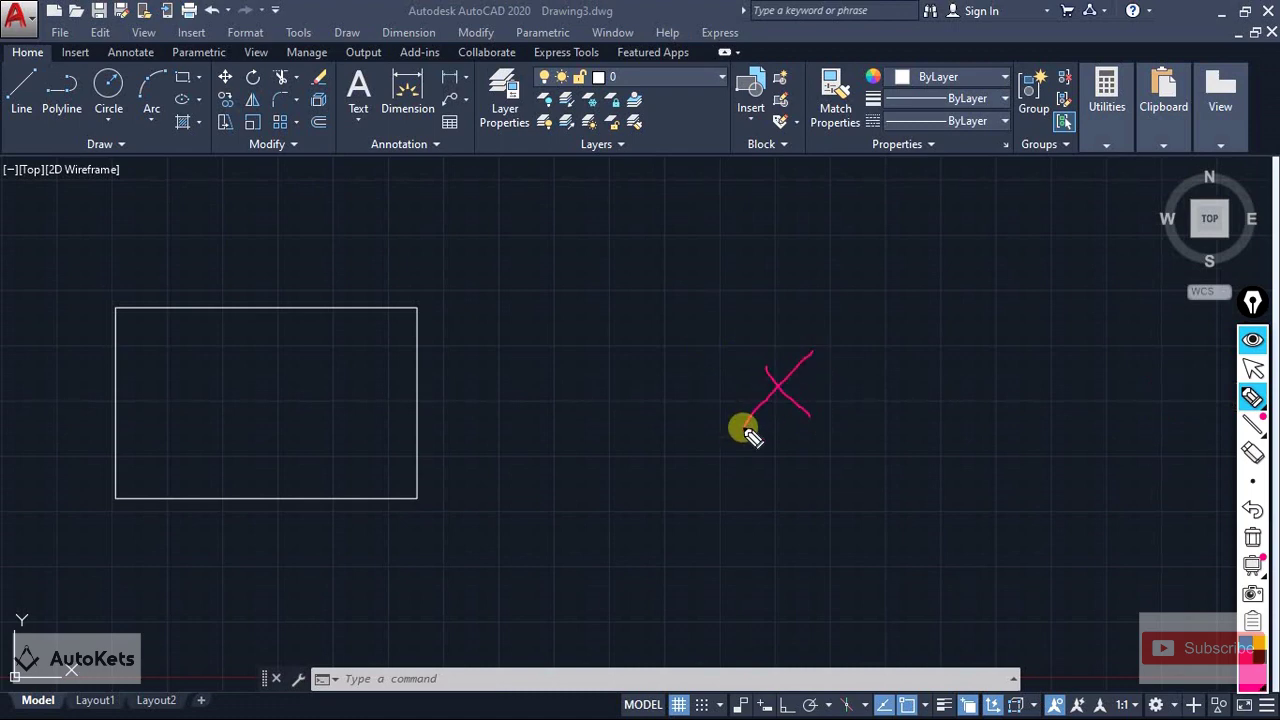
pyautogui.moveTo(642, 272); pyautogui.dragTo(647, 506)
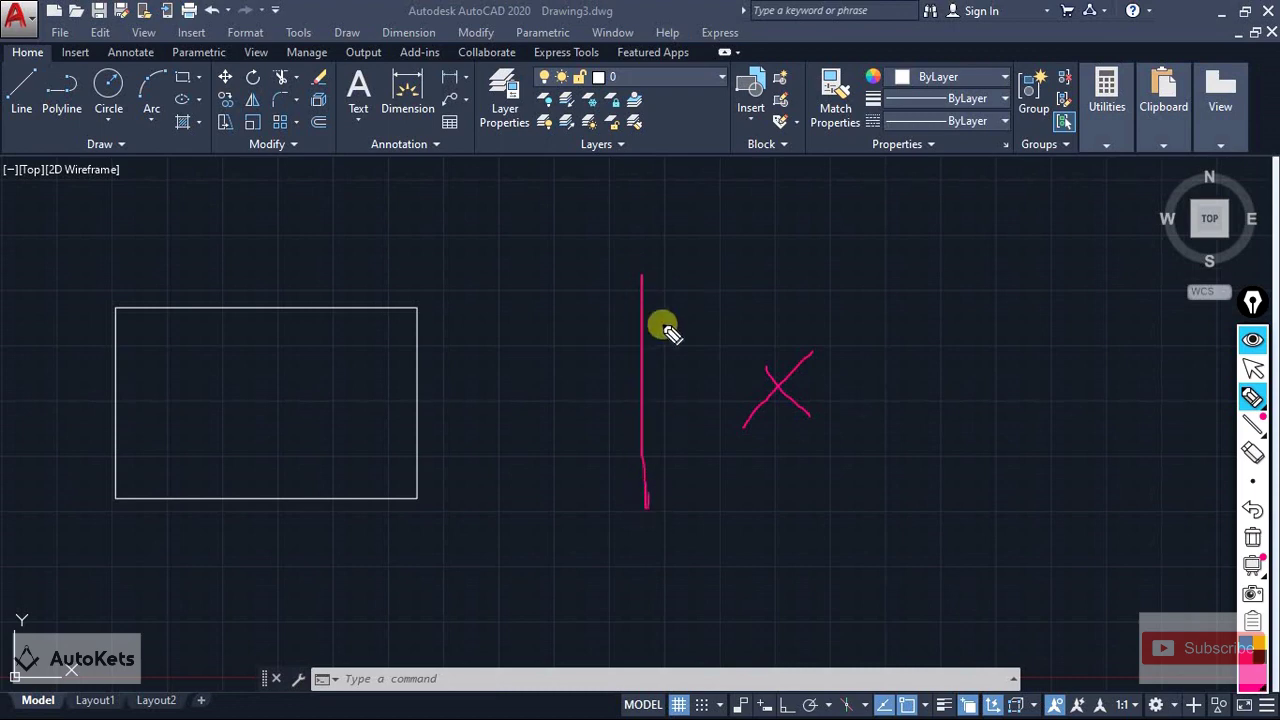
pyautogui.moveTo(642, 272)
pyautogui.mouseDown()
pyautogui.moveTo(994, 451)
pyautogui.moveTo(994, 514)
pyautogui.moveTo(632, 524)
pyautogui.moveTo(631, 498)
pyautogui.mouseUp()
pyautogui.moveTo(137, 282); pyautogui.dragTo(85, 355)
pyautogui.moveTo(90, 287); pyautogui.dragTo(145, 350)
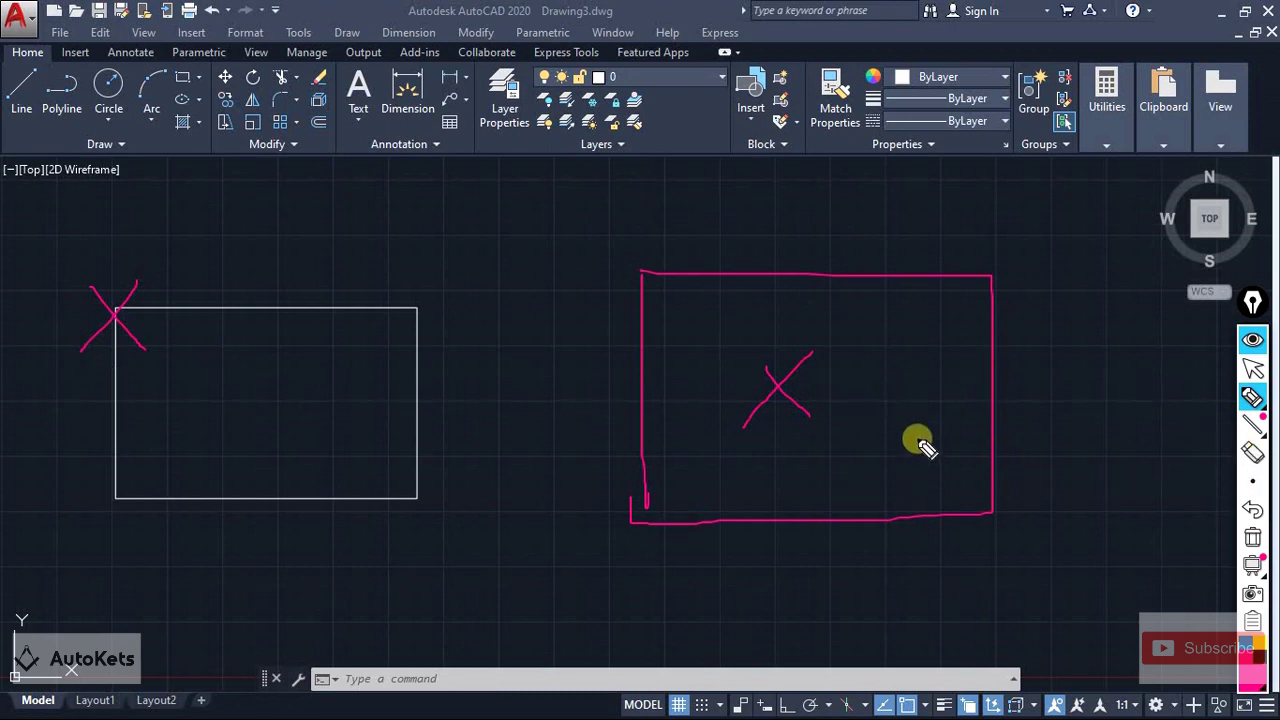
# Clear the annotation marks and switch to the ChatGPT window.
pyautogui.click(1252, 537)
pyautogui.click(1253, 343)
pyautogui.hotkey('alt', 'Tab')
pyautogui.hotkey('alt', 'Tab')
pyautogui.hotkey('alt', 'Tab')
pyautogui.click(890, 393)
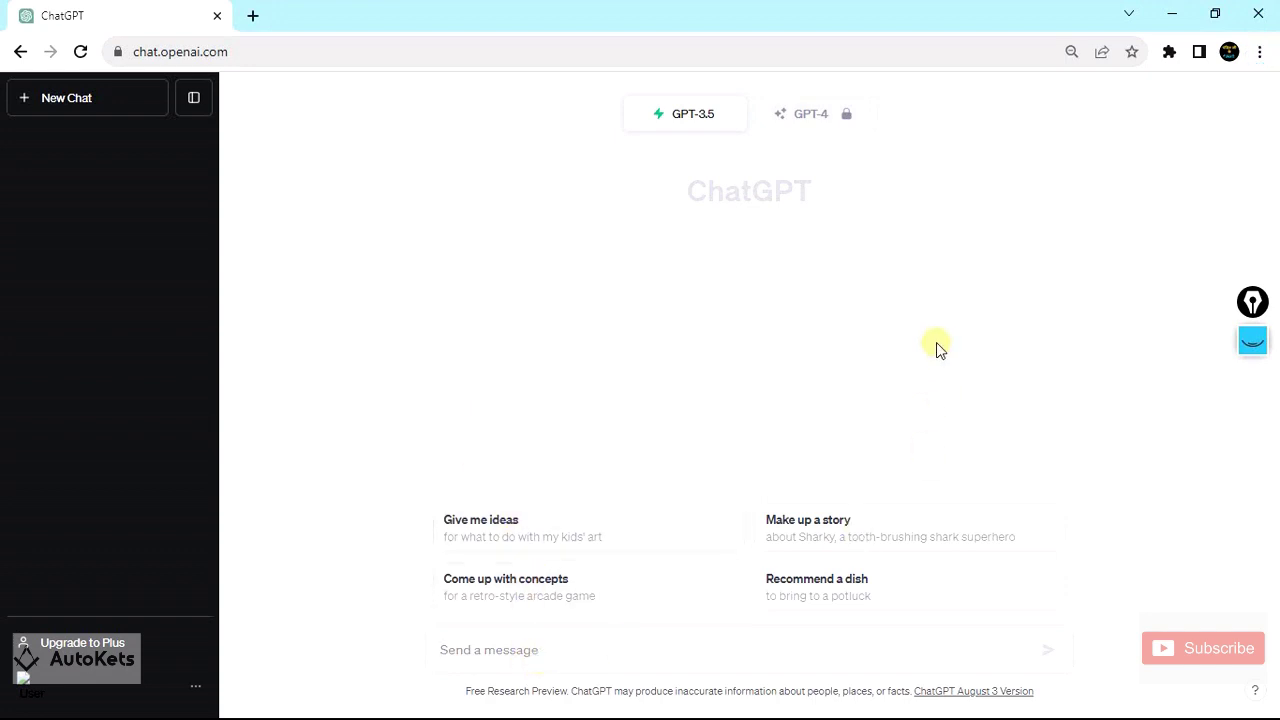
# Send ChatGPT a prompt to write an AutoCAD LISP program creating a centre-rectangle tool.
pyautogui.write('wr')
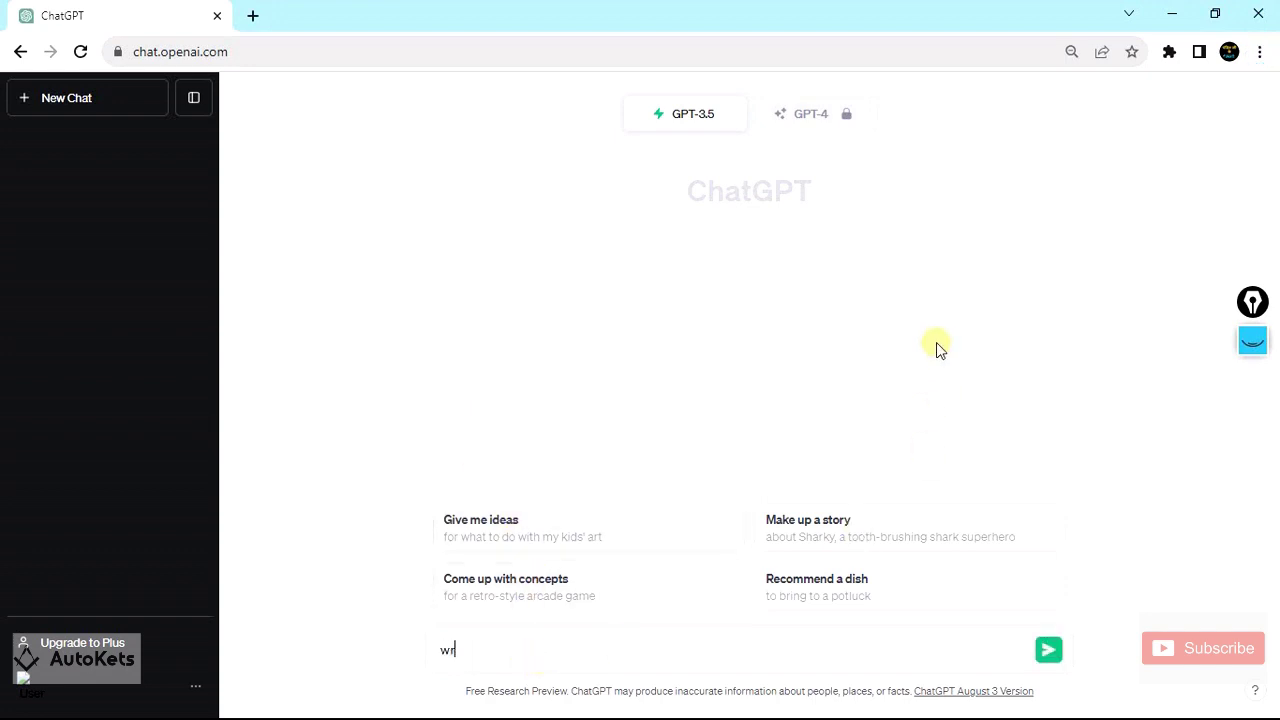
pyautogui.write('ite an autocad lisp')
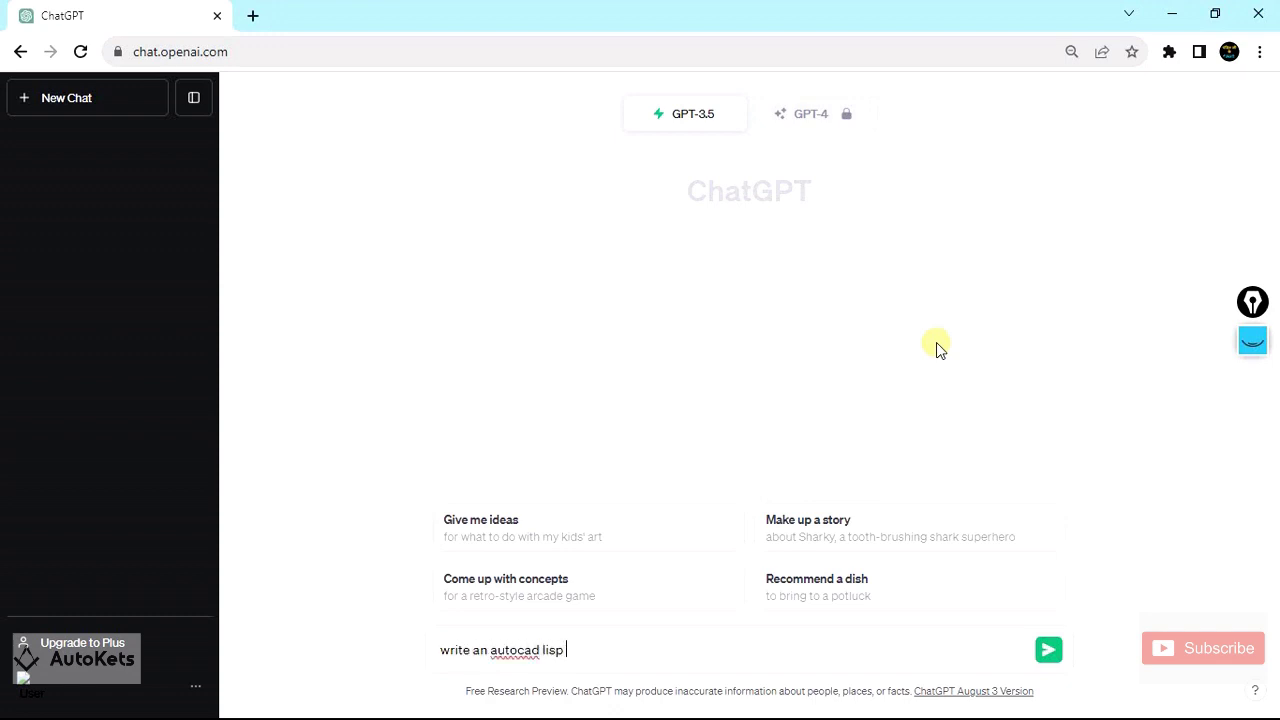
pyautogui.write(' program to create a tool fo')
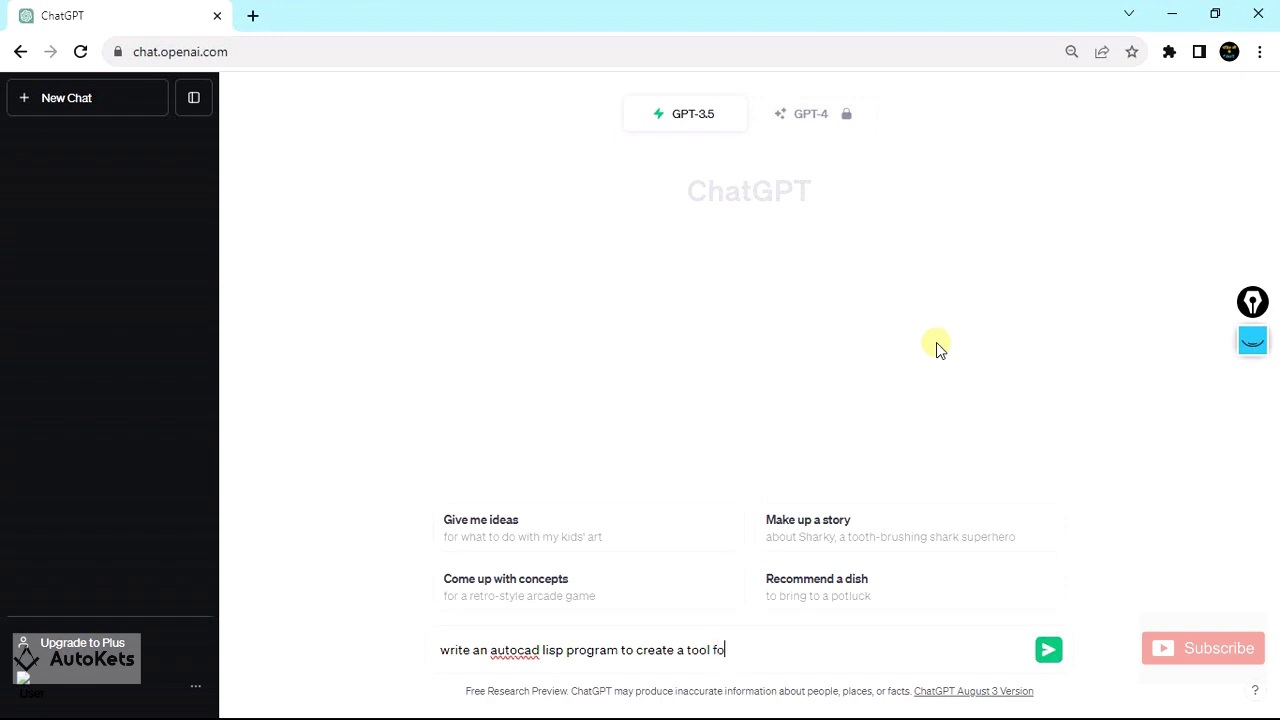
pyautogui.write('r creating centre ')
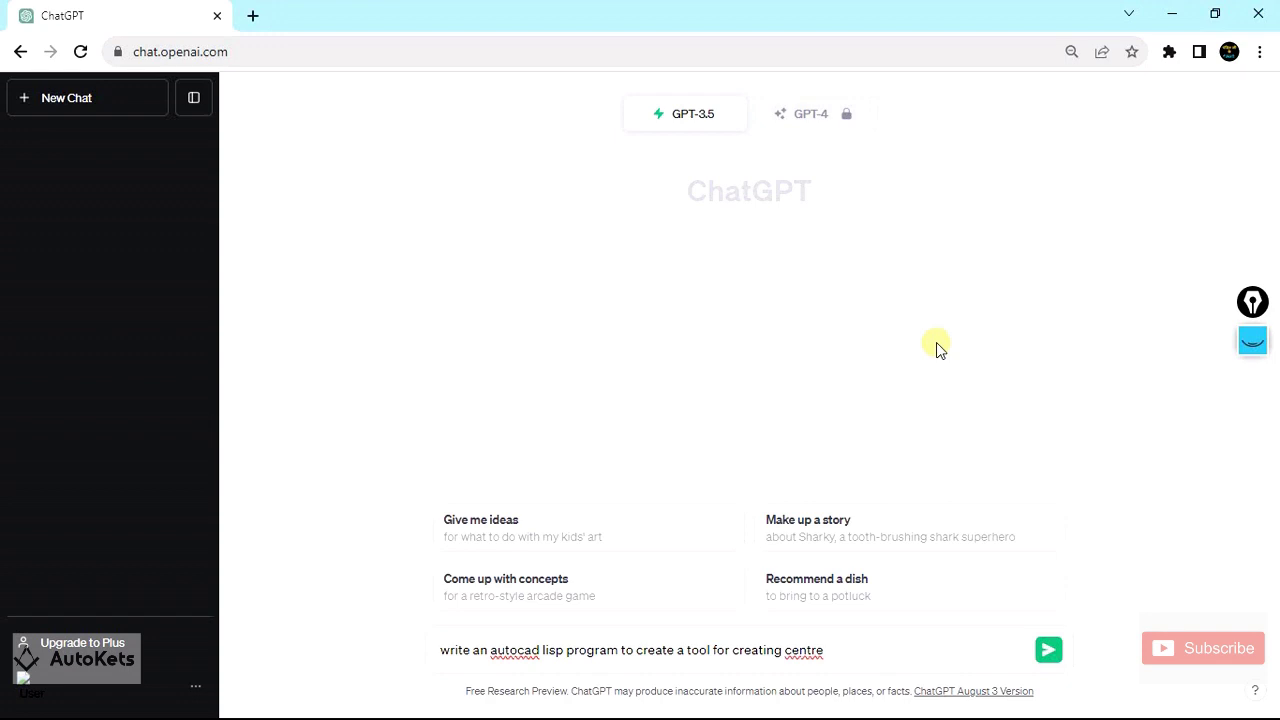
pyautogui.write('rec')
pyautogui.click(1050, 645)
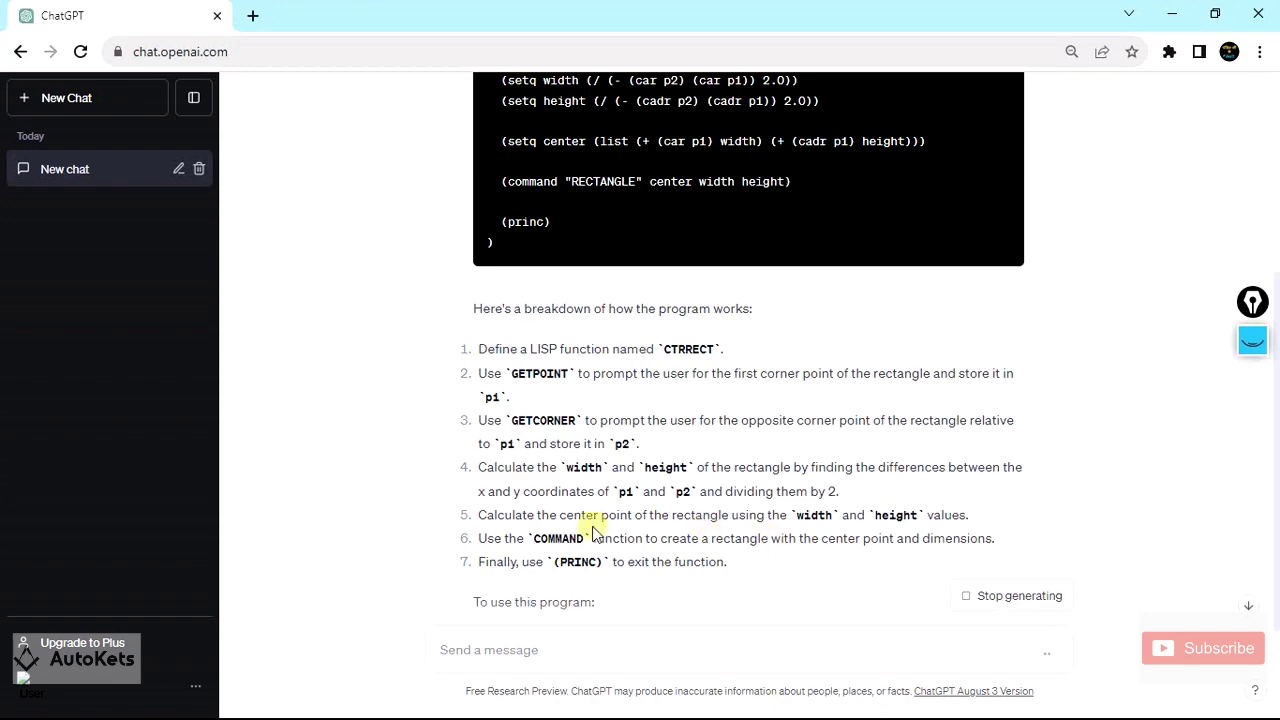
# Copy ChatGPT's CTRRECT LISP code and switch back to AutoCAD.
pyautogui.scroll(3, 600, 500)
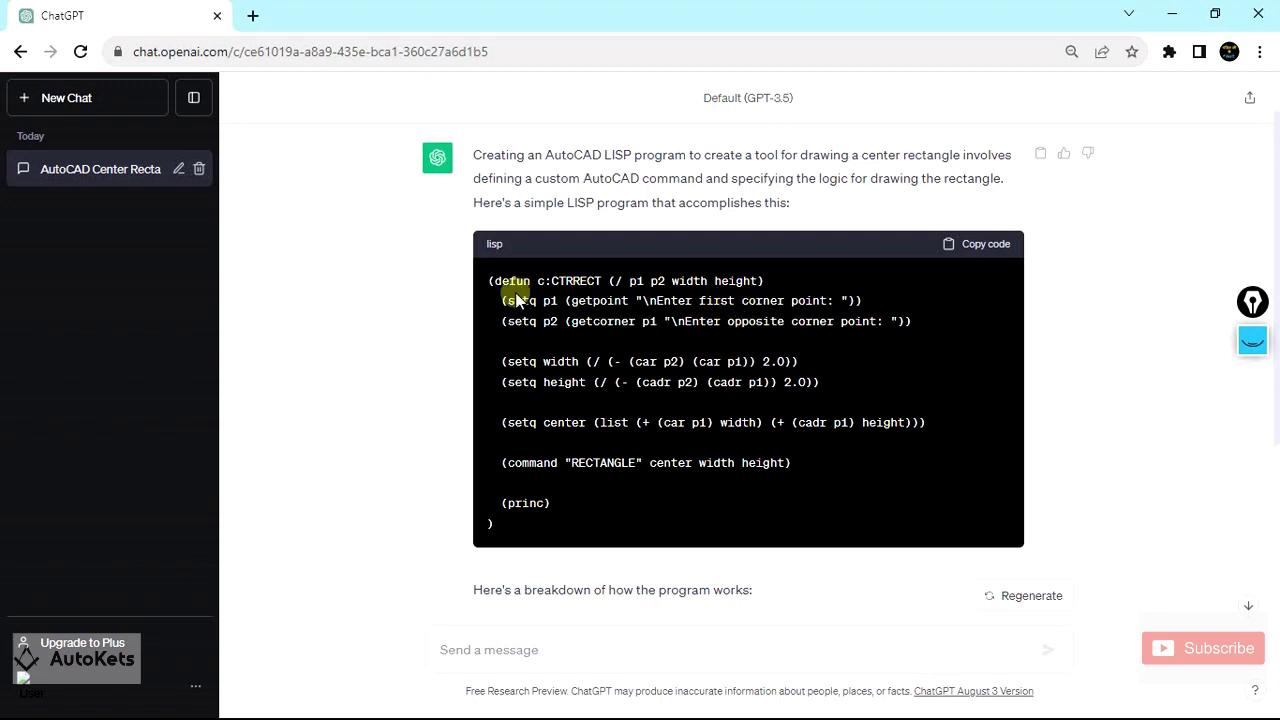
pyautogui.click(955, 244)
pyautogui.hotkey('alt', 'Tab')
pyautogui.hotkey('alt', 'Tab')
pyautogui.hotkey('alt', 'Tab')
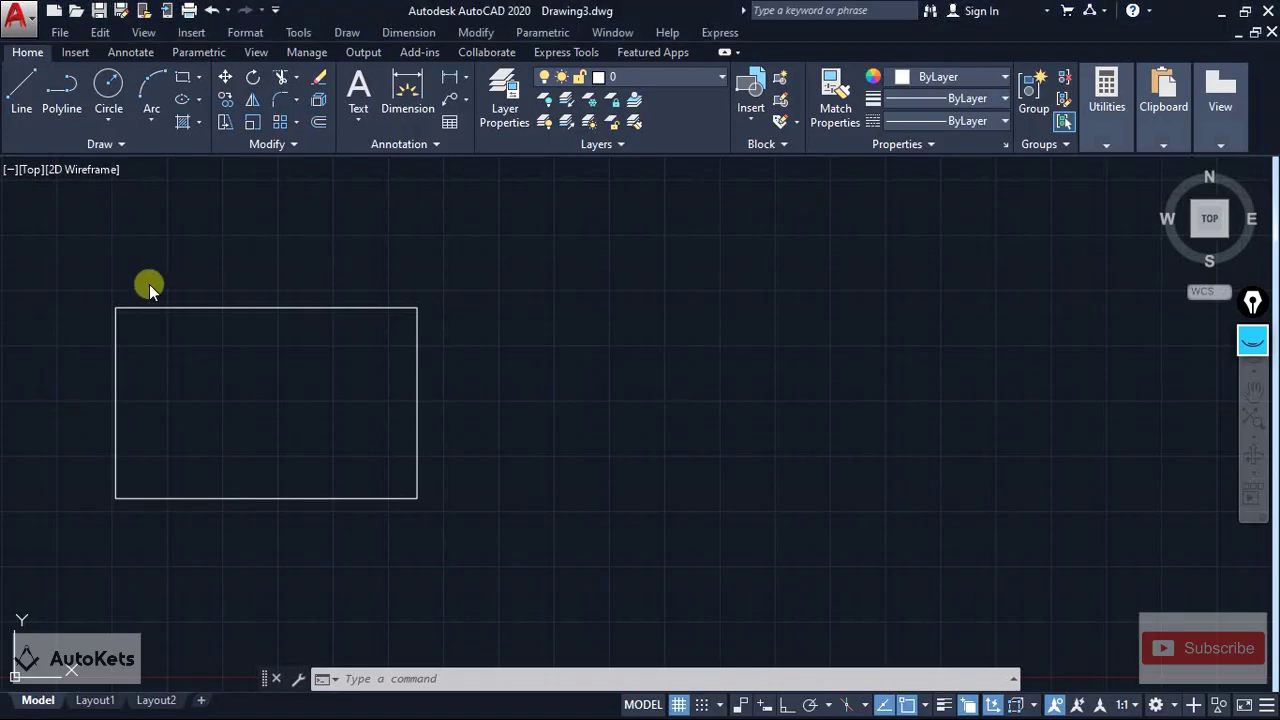
# Launch Visual LISP with VLISP, dismiss the notice and close centerrectangle.lsp.
pyautogui.click(418, 679)
pyautogui.write('vlis')
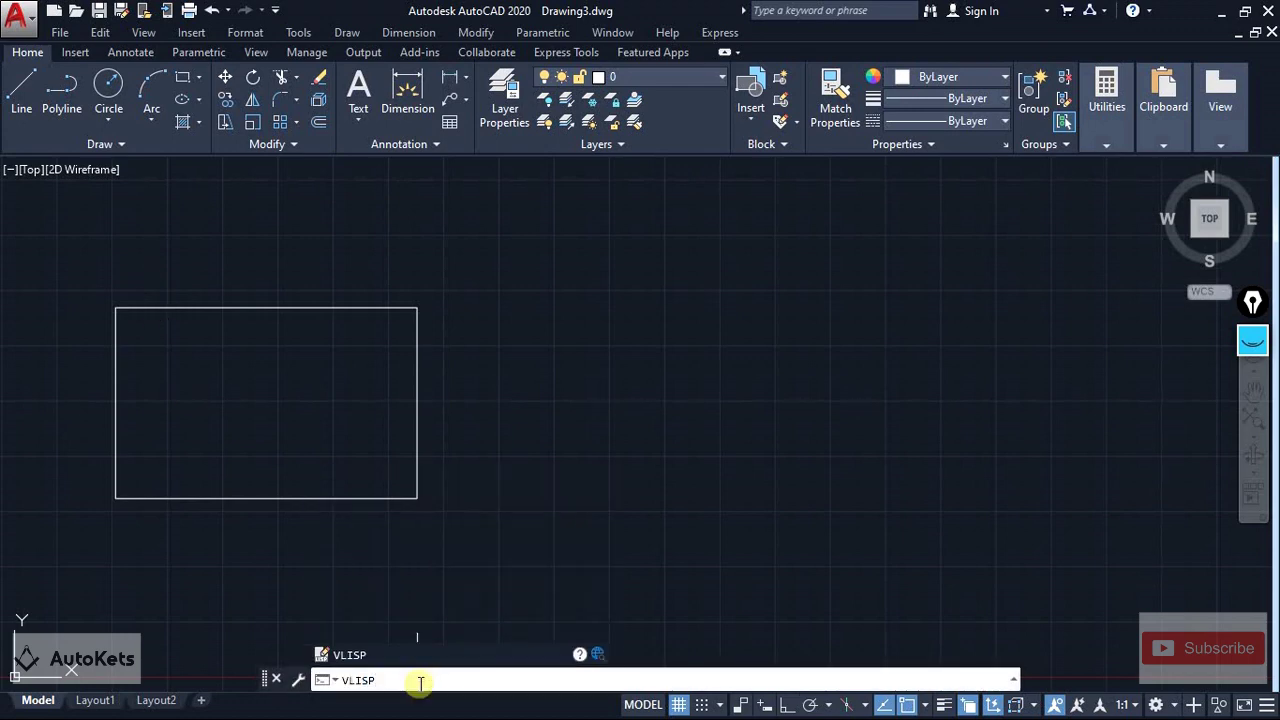
pyautogui.press('Return')
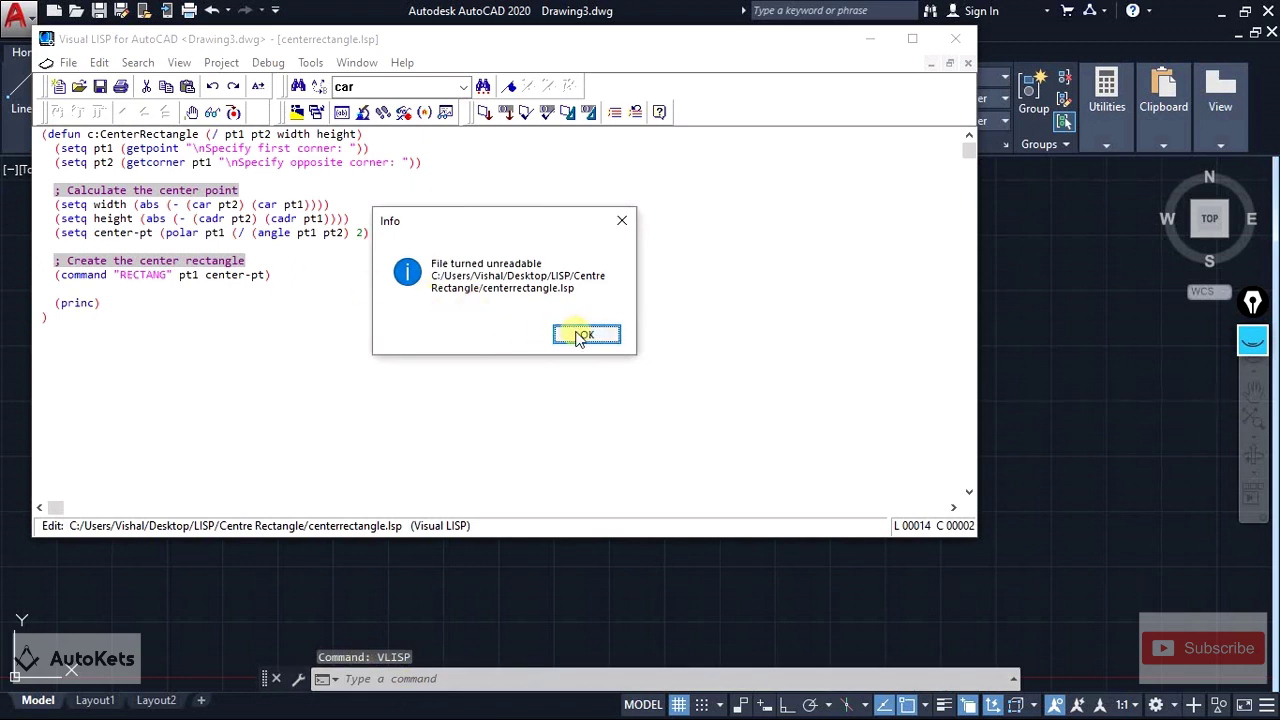
pyautogui.click(583, 335)
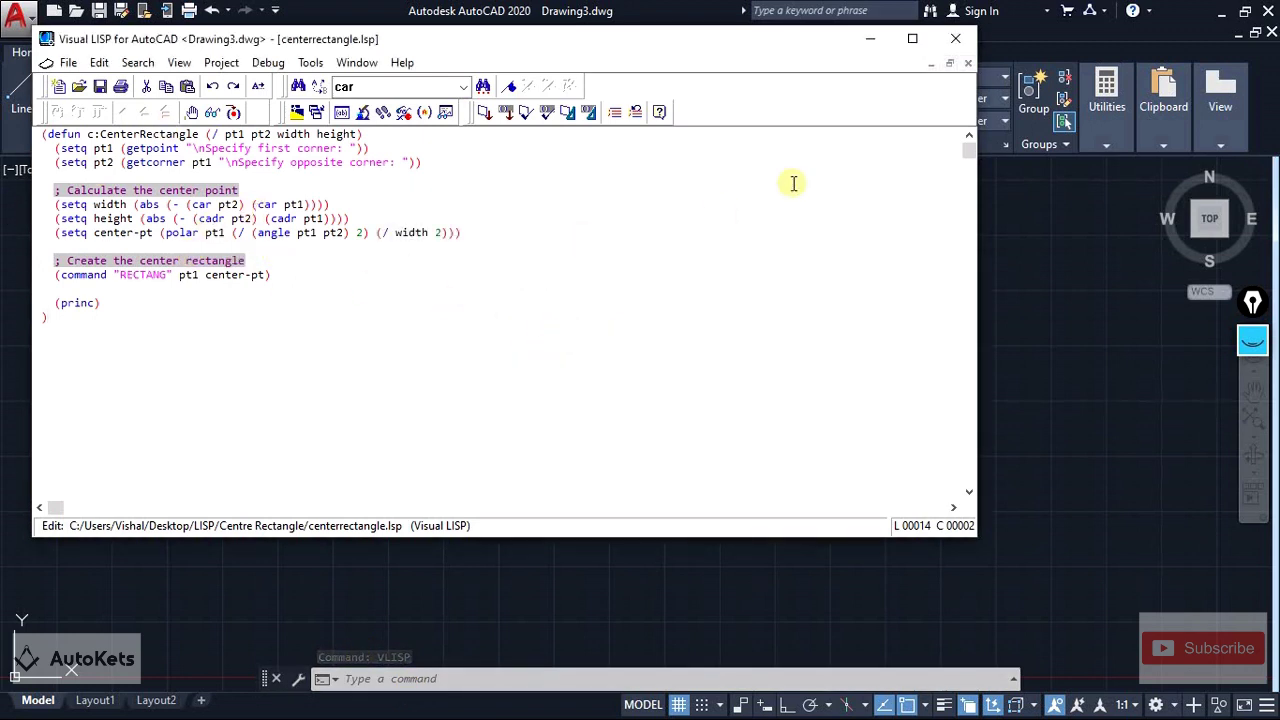
pyautogui.click(968, 64)
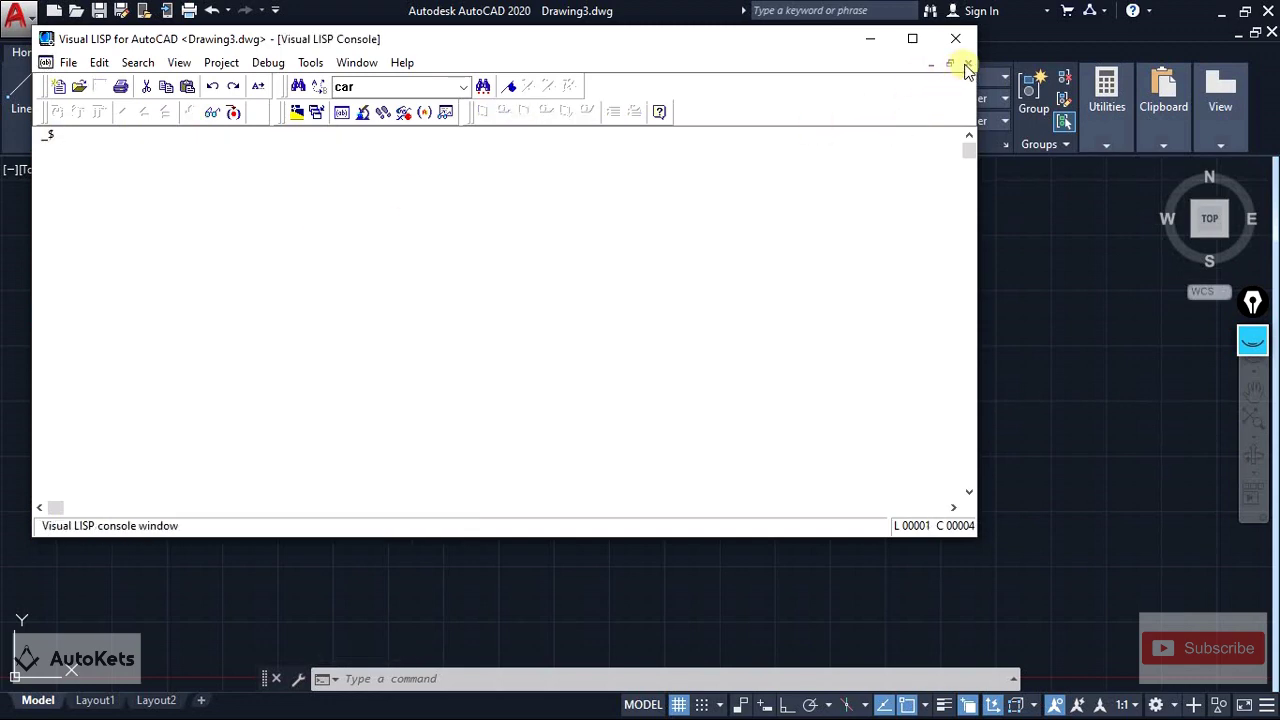
pyautogui.click(68, 63)
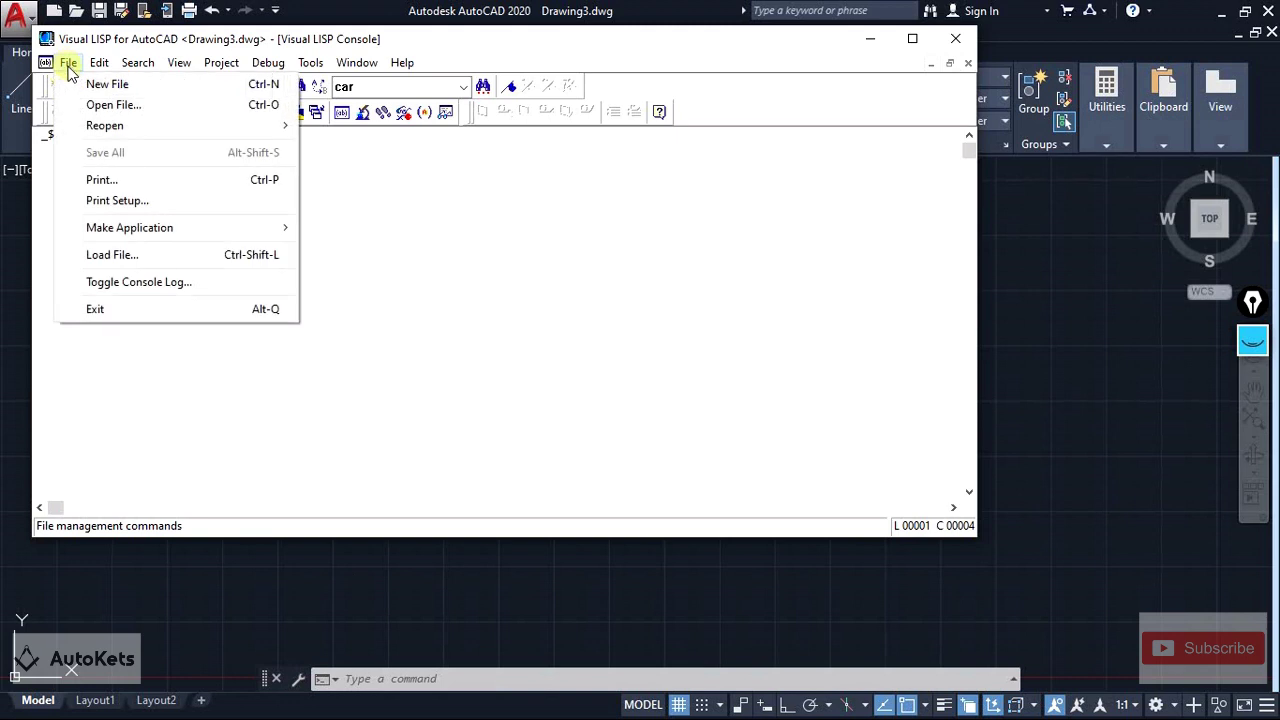
# Create a new LISP file and paste the CTRRECT code copied from ChatGPT.
pyautogui.click(64, 84)
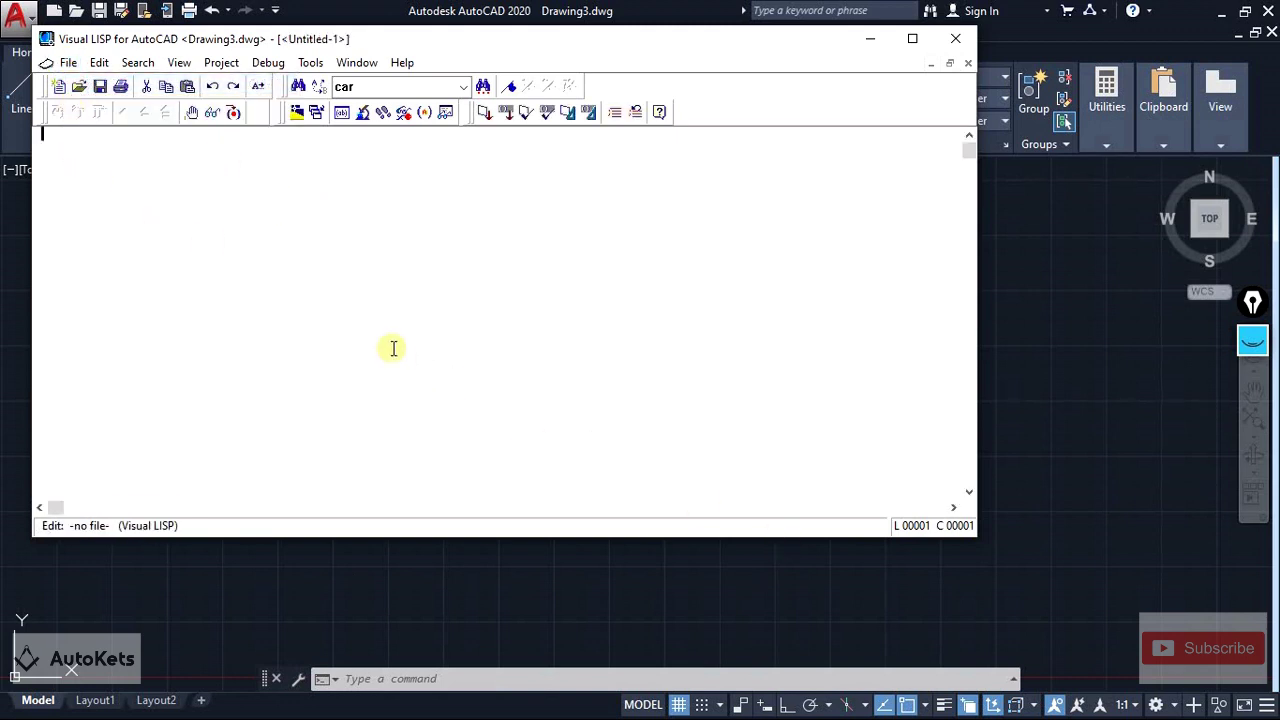
pyautogui.hotkey('alt', 'Tab')
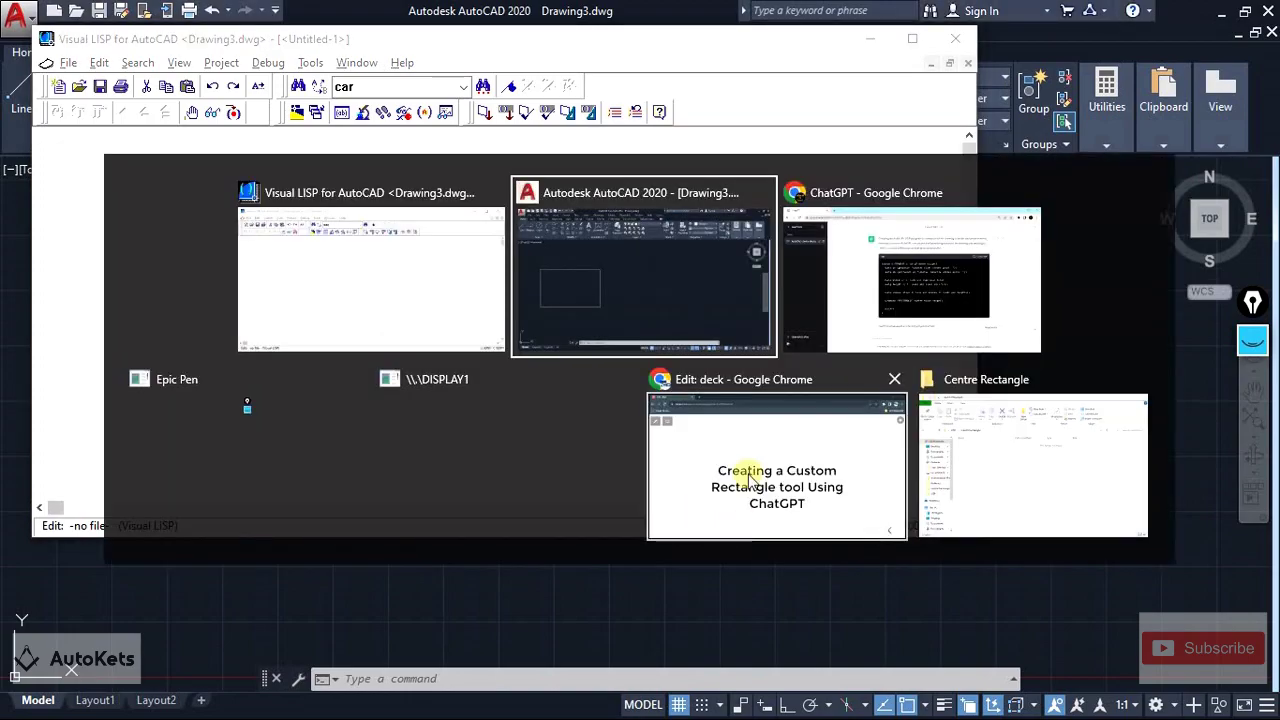
pyautogui.click(978, 297)
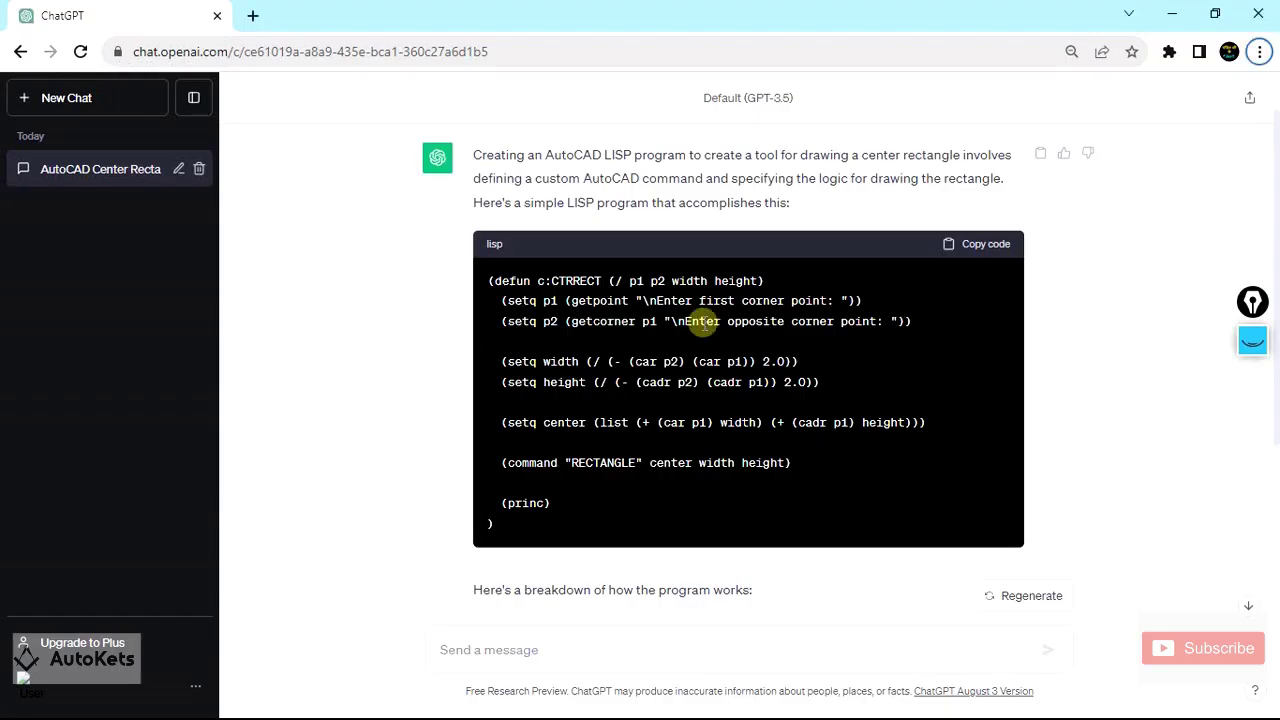
pyautogui.click(990, 244)
pyautogui.hotkey('alt', 'Tab')
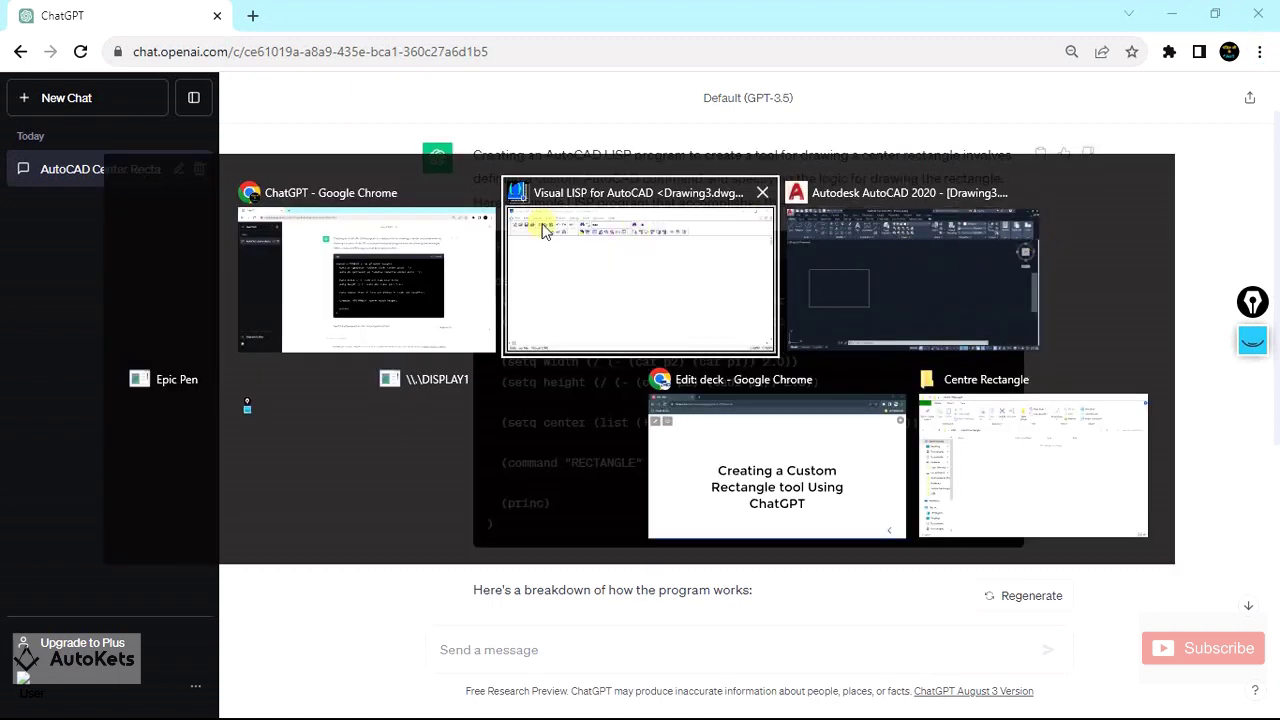
pyautogui.click(657, 294)
pyautogui.hotkey('ctrl', 'v')
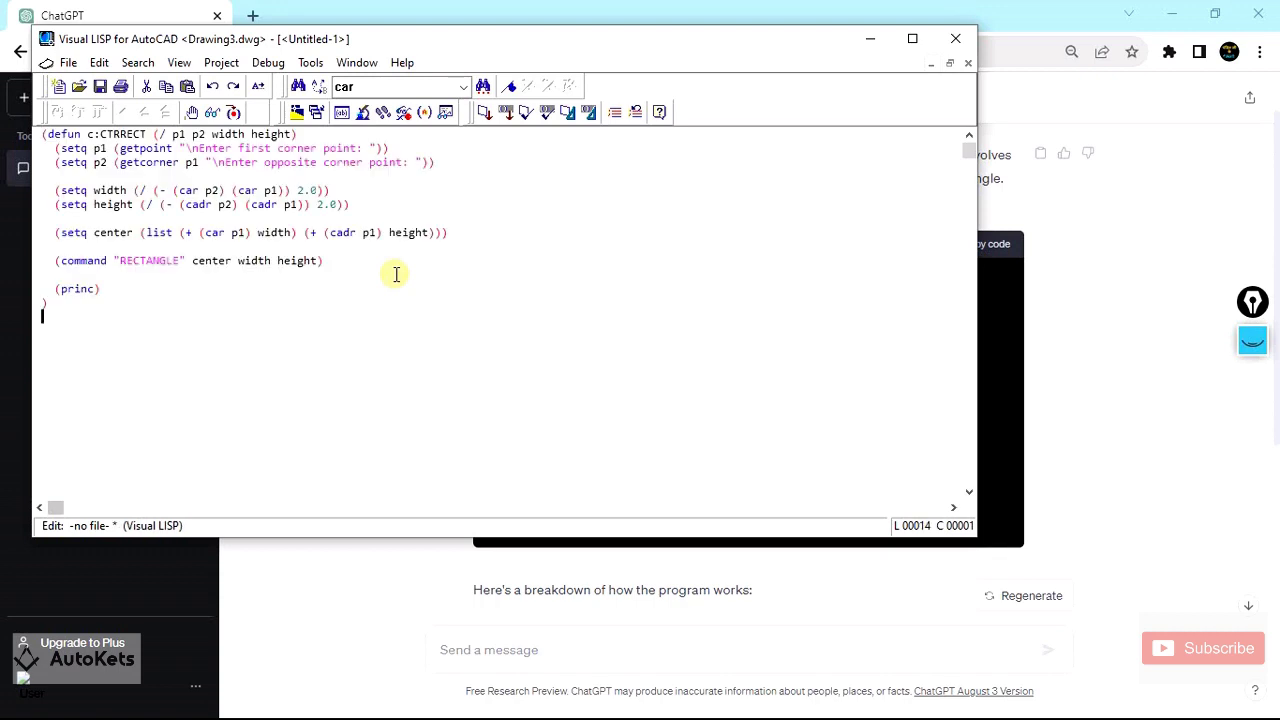
# Save the program as centerrect.LSP in the LISP\Centre Rectangle folder.
pyautogui.click(68, 62)
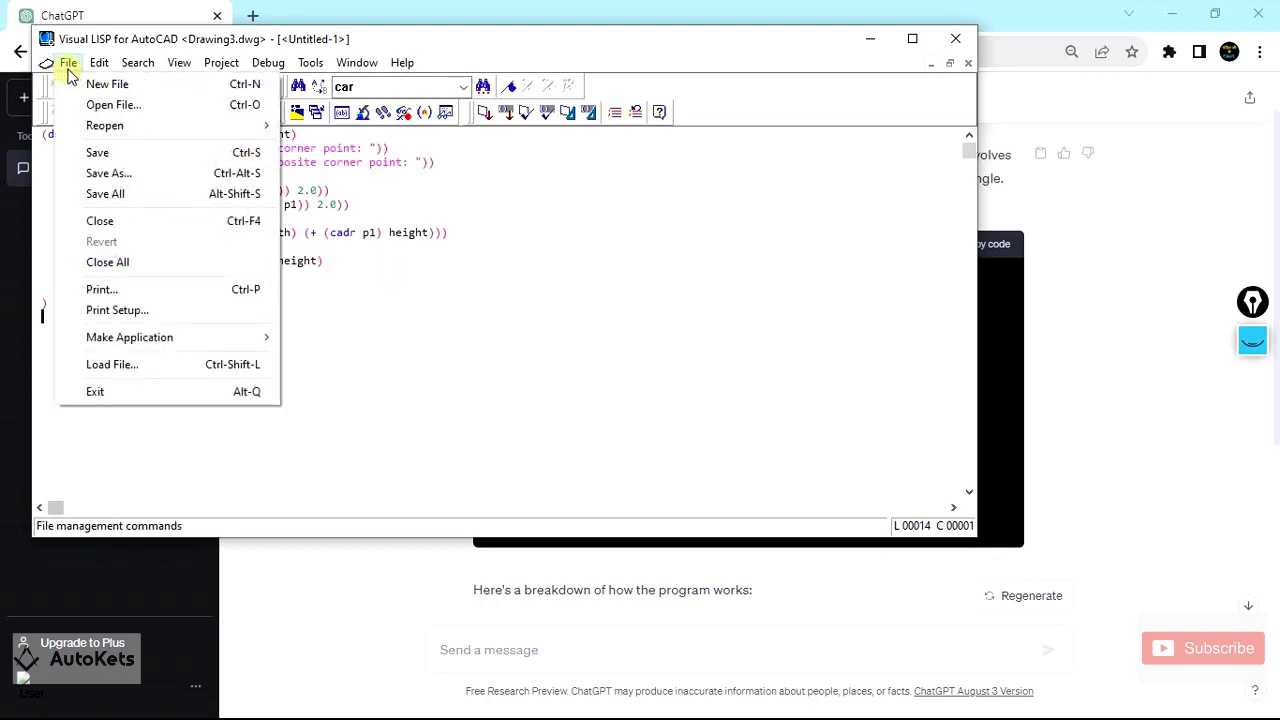
pyautogui.click(95, 152)
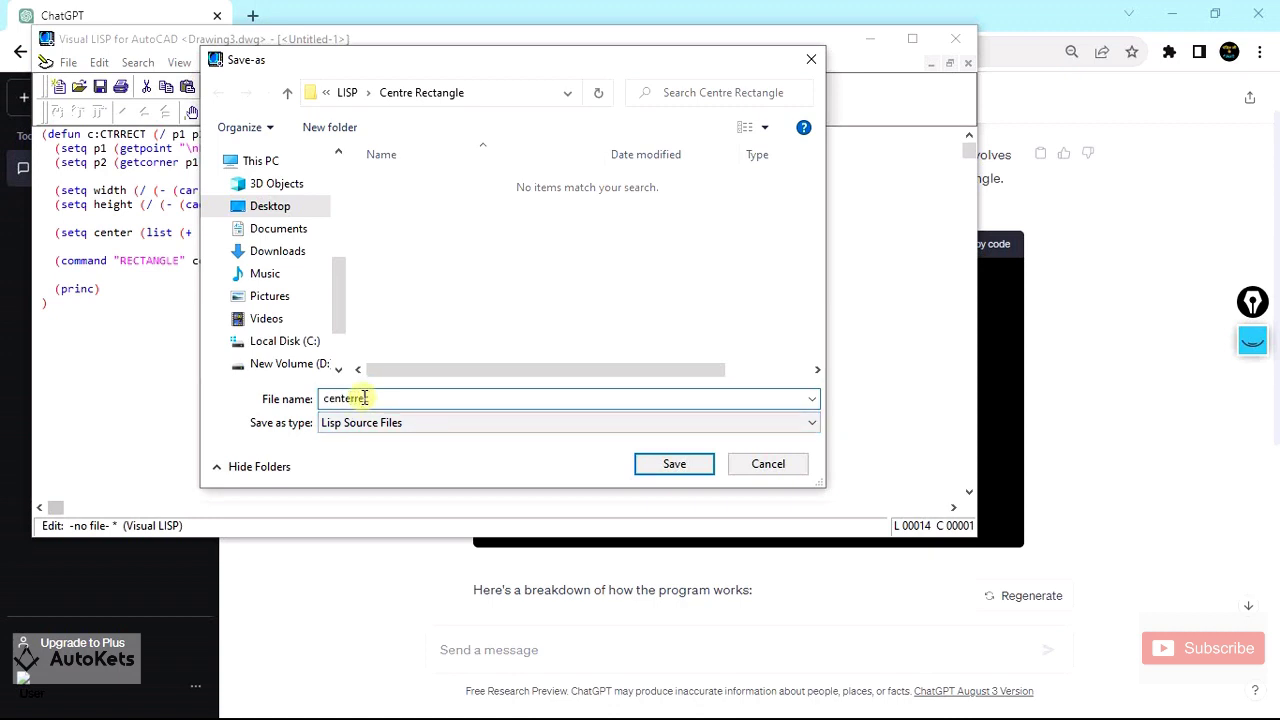
pyautogui.click(674, 463)
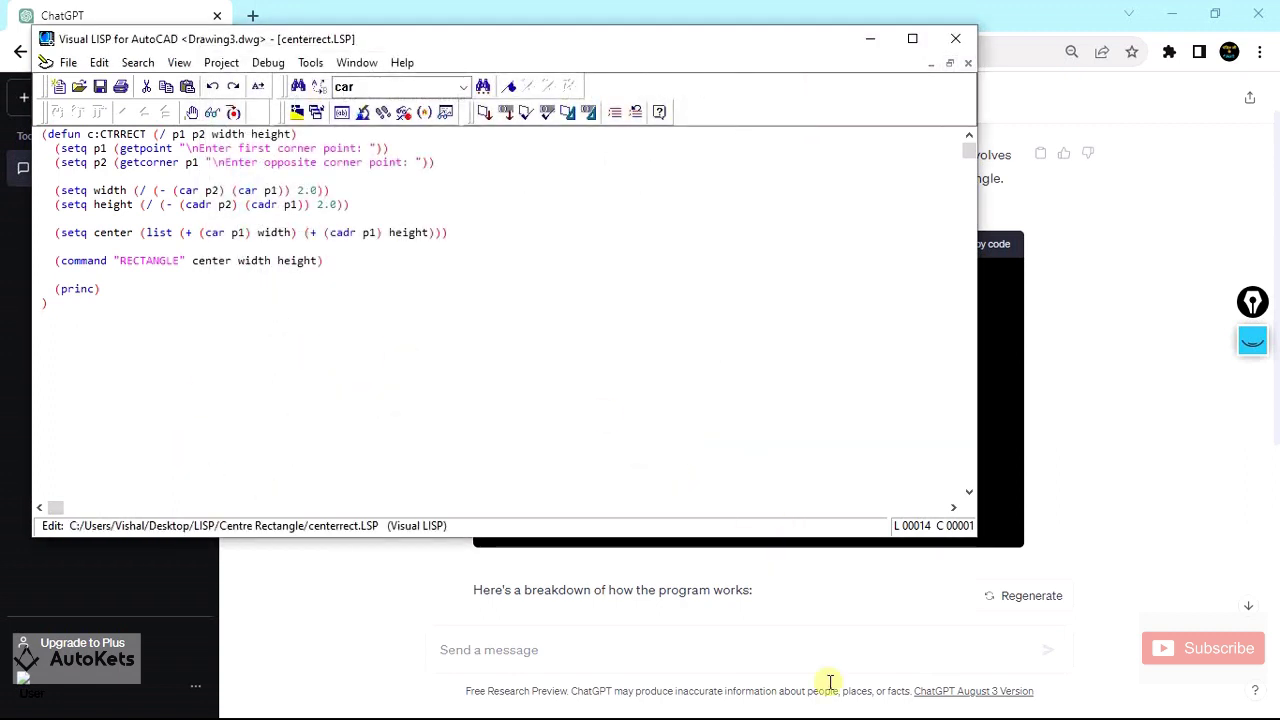
# Check the saved file in the Centre Rectangle folder, close Visual LISP, and return to AutoCAD.
pyautogui.hotkey('alt', 'Tab')
pyautogui.click(968, 486)
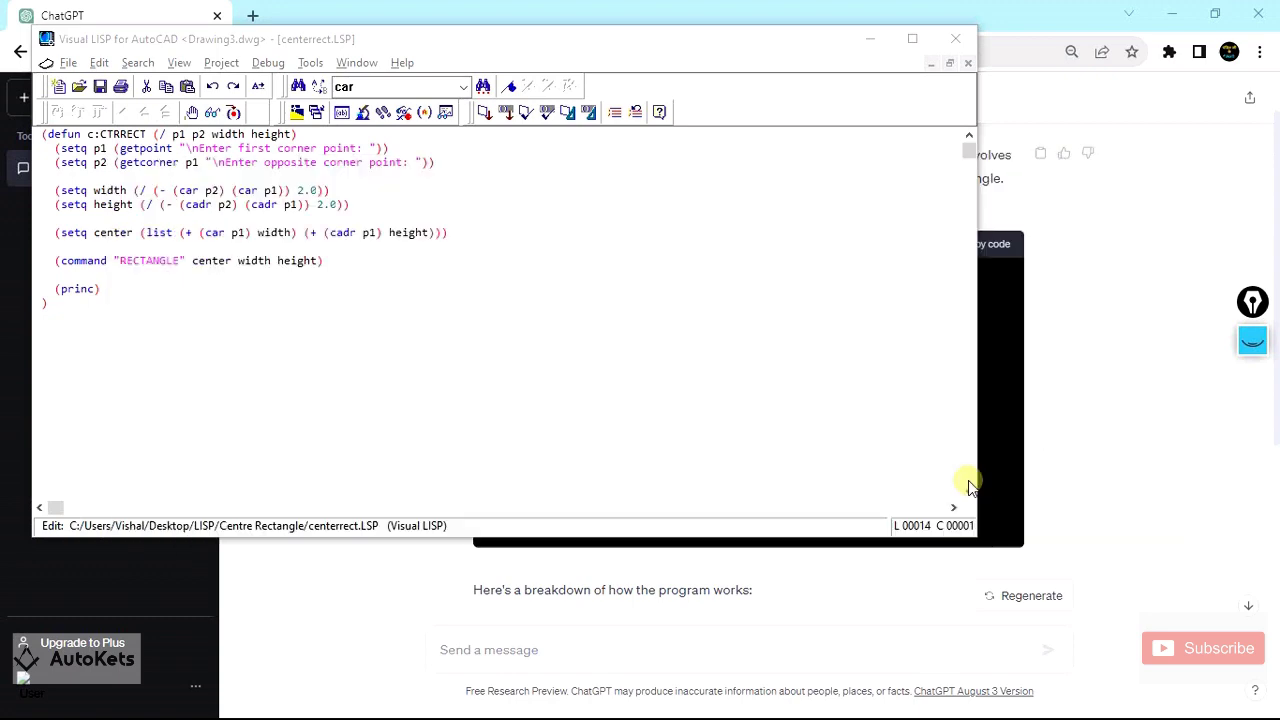
pyautogui.moveTo(398, 213); pyautogui.dragTo(745, 155)
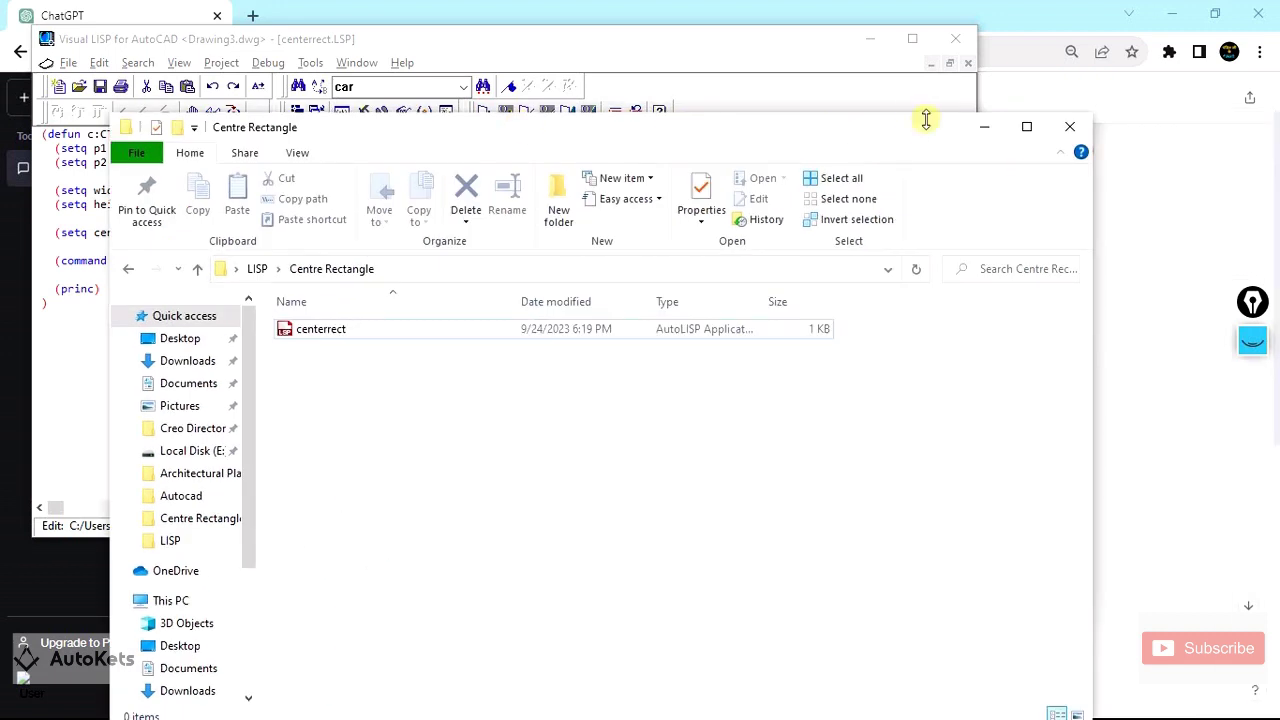
pyautogui.click(984, 127)
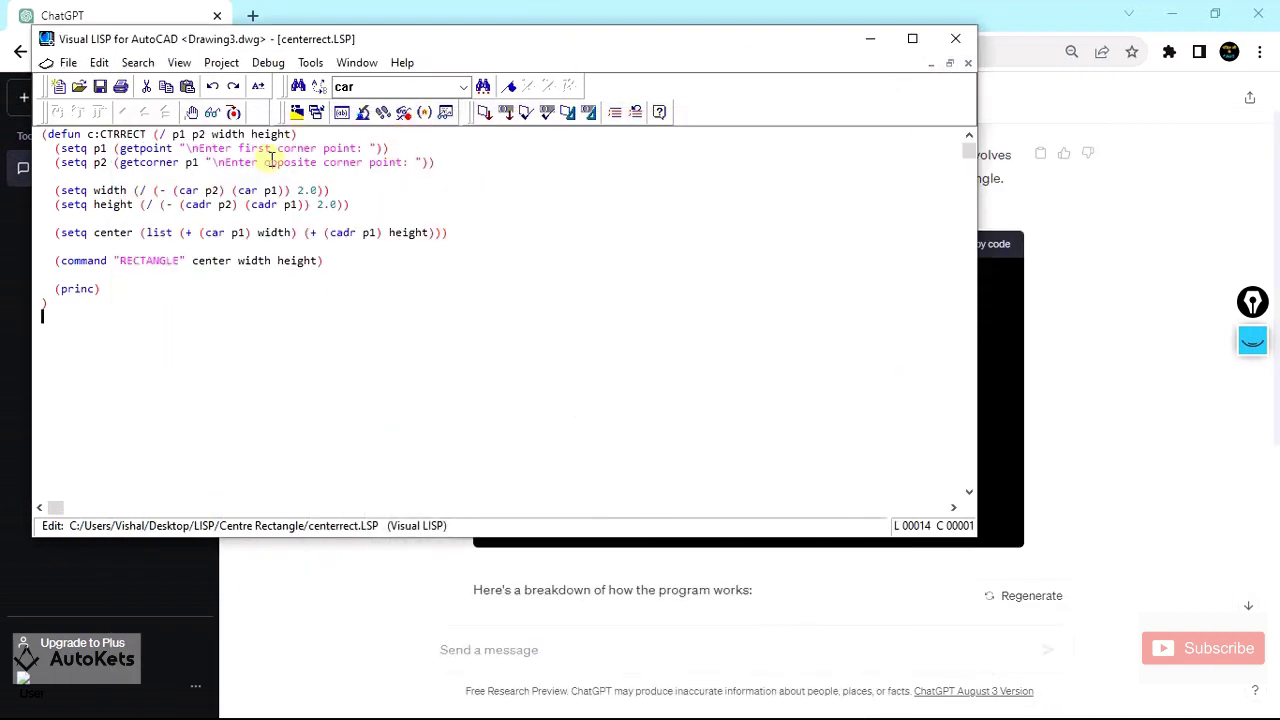
pyautogui.click(955, 38)
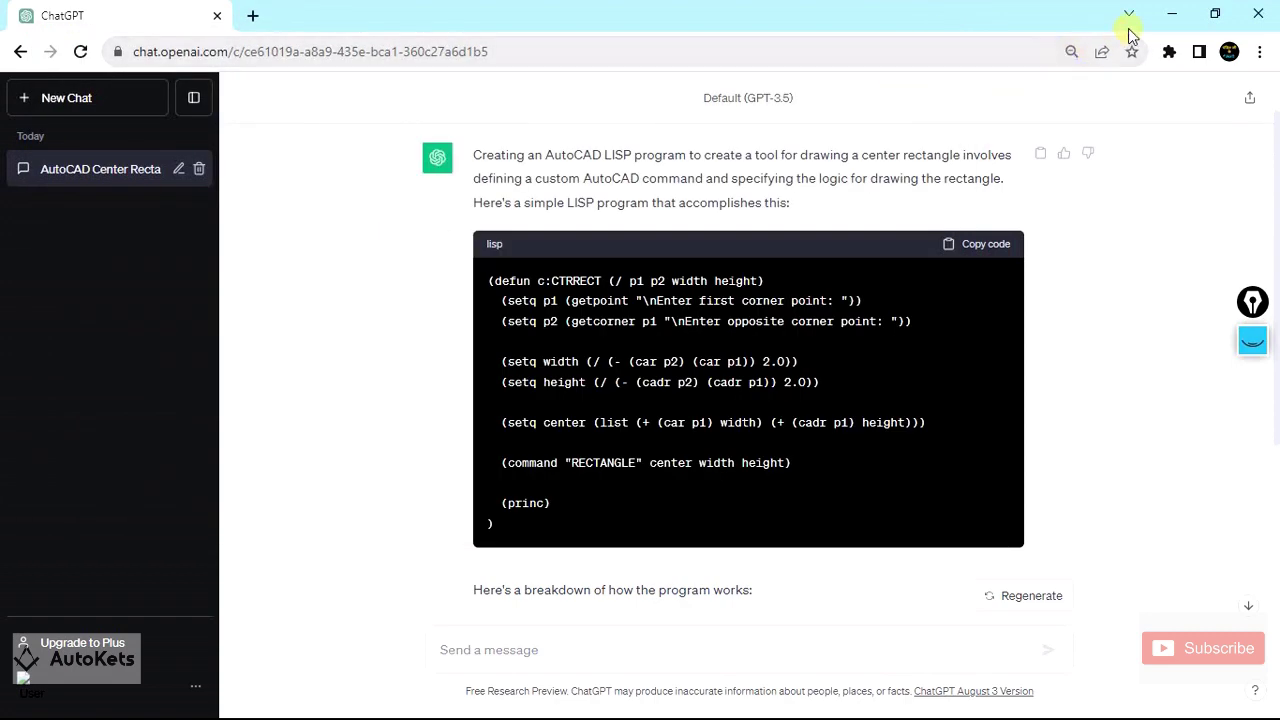
pyautogui.hotkey('alt', 'Tab')
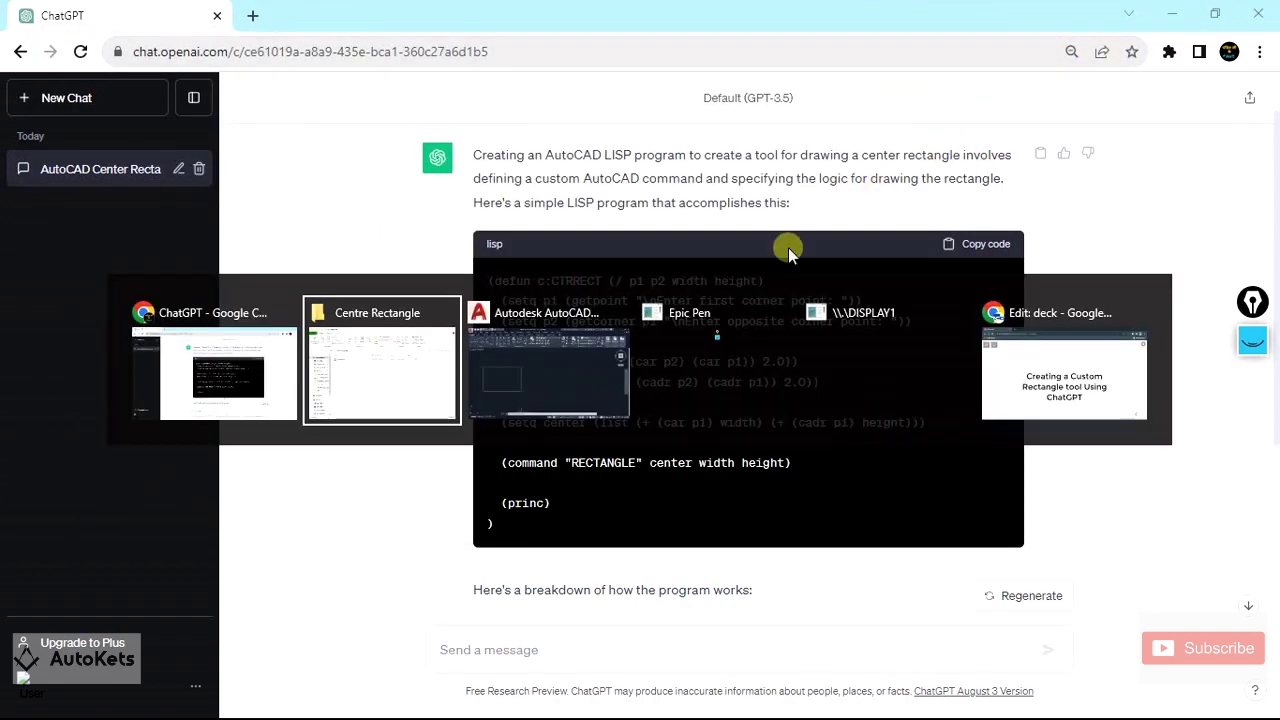
pyautogui.click(517, 371)
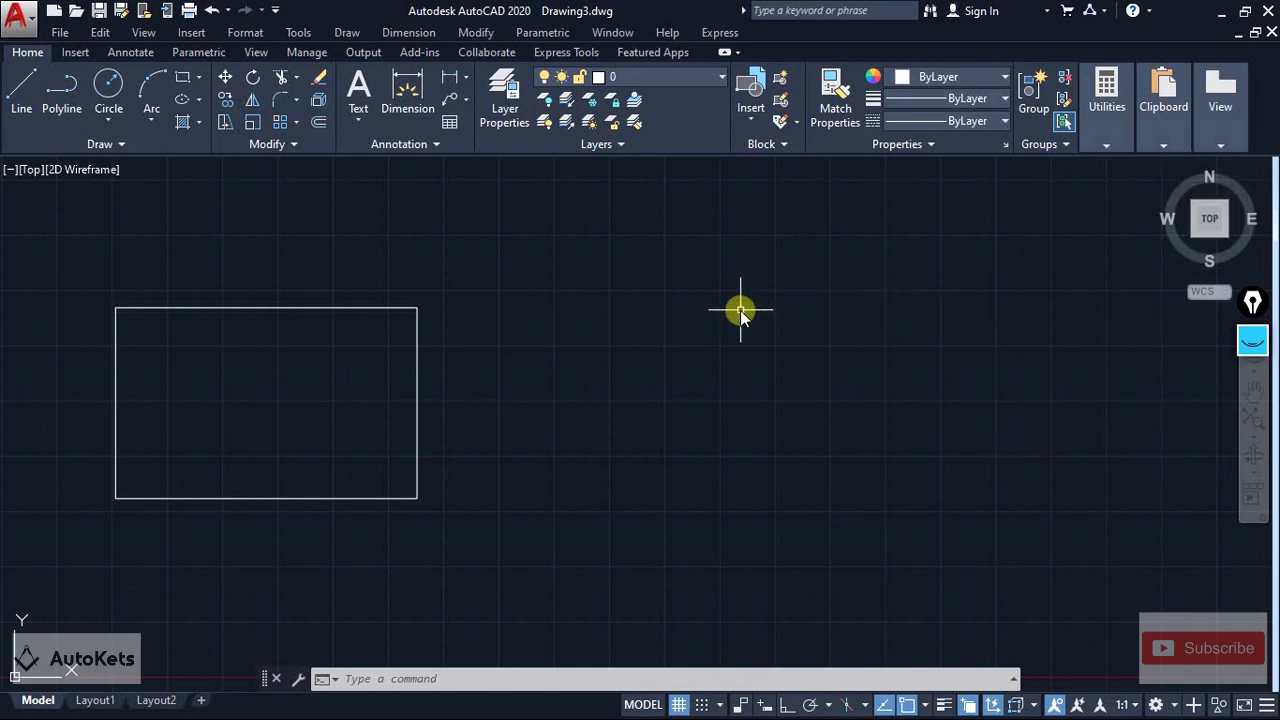
# Drag centerrect.LSP from the Centre Rectangle folder onto the drawing and choose Load Once.
pyautogui.hotkey('alt', 'Tab')
pyautogui.click(580, 383)
pyautogui.moveTo(580, 127)
pyautogui.mouseDown()
pyautogui.moveTo(1063, 138)
pyautogui.moveTo(1200, 127)
pyautogui.mouseUp()
pyautogui.click(950, 328)
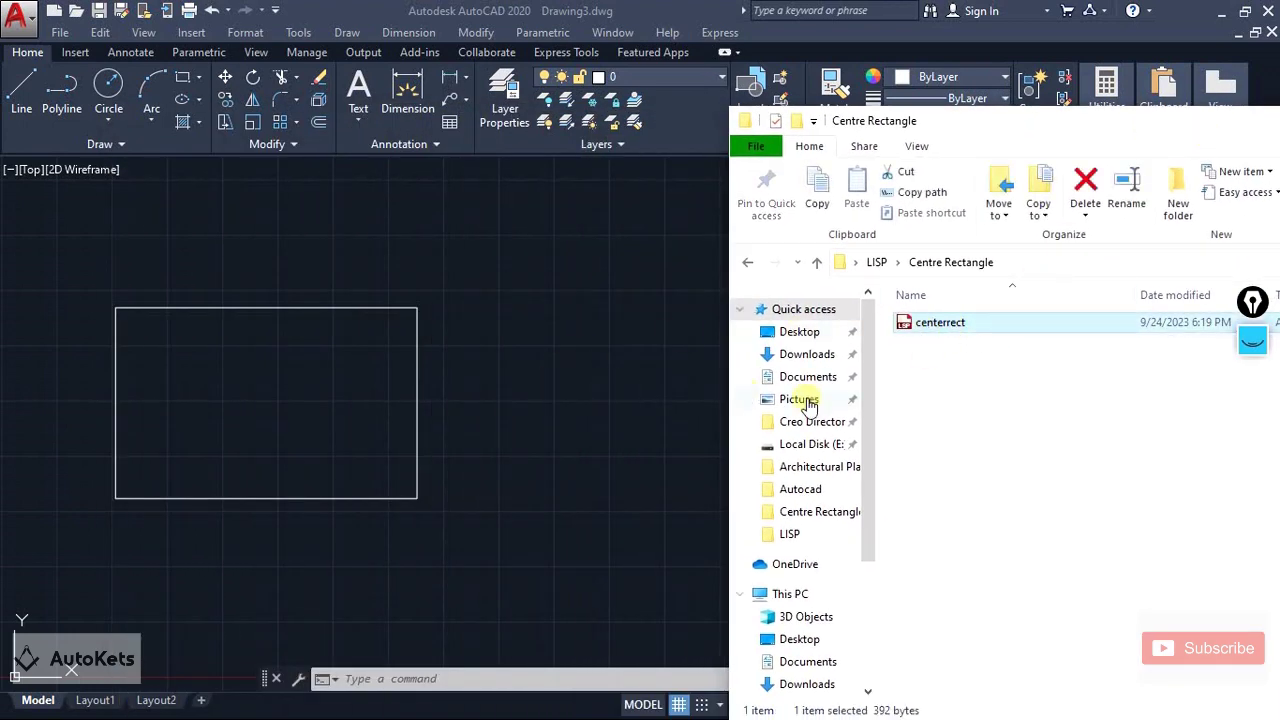
pyautogui.moveTo(931, 329); pyautogui.dragTo(635, 389)
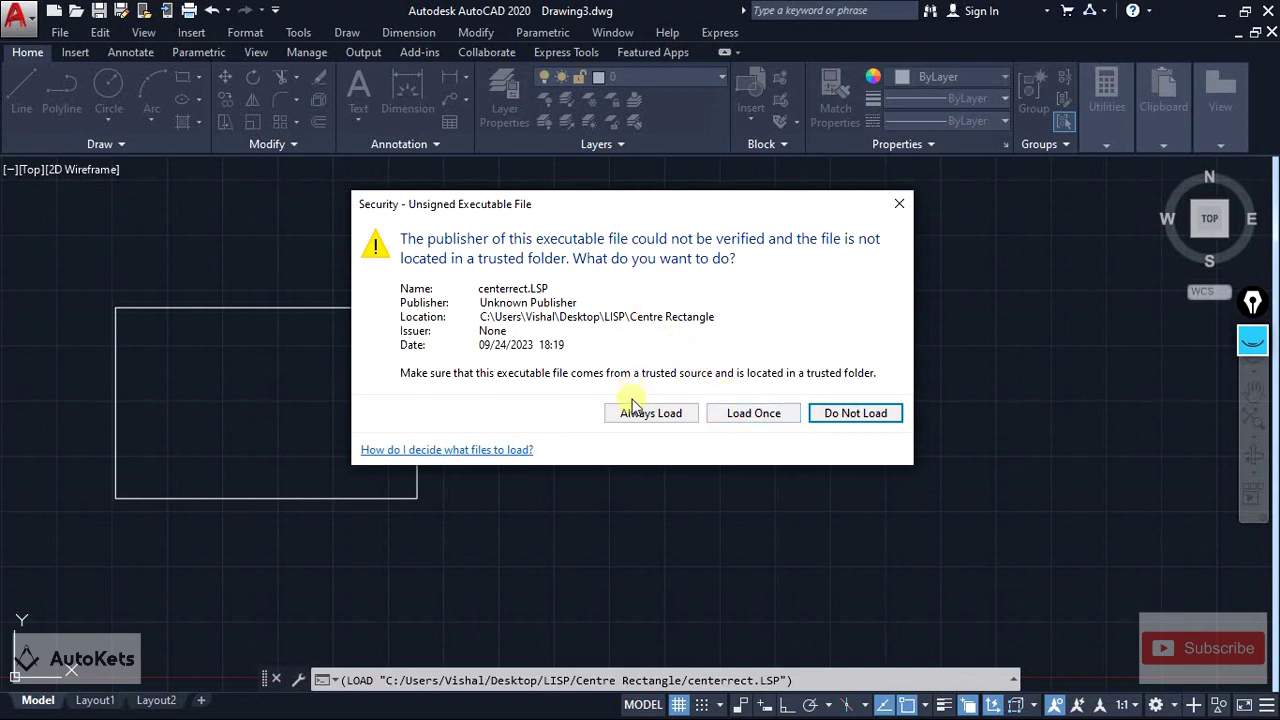
pyautogui.click(722, 411)
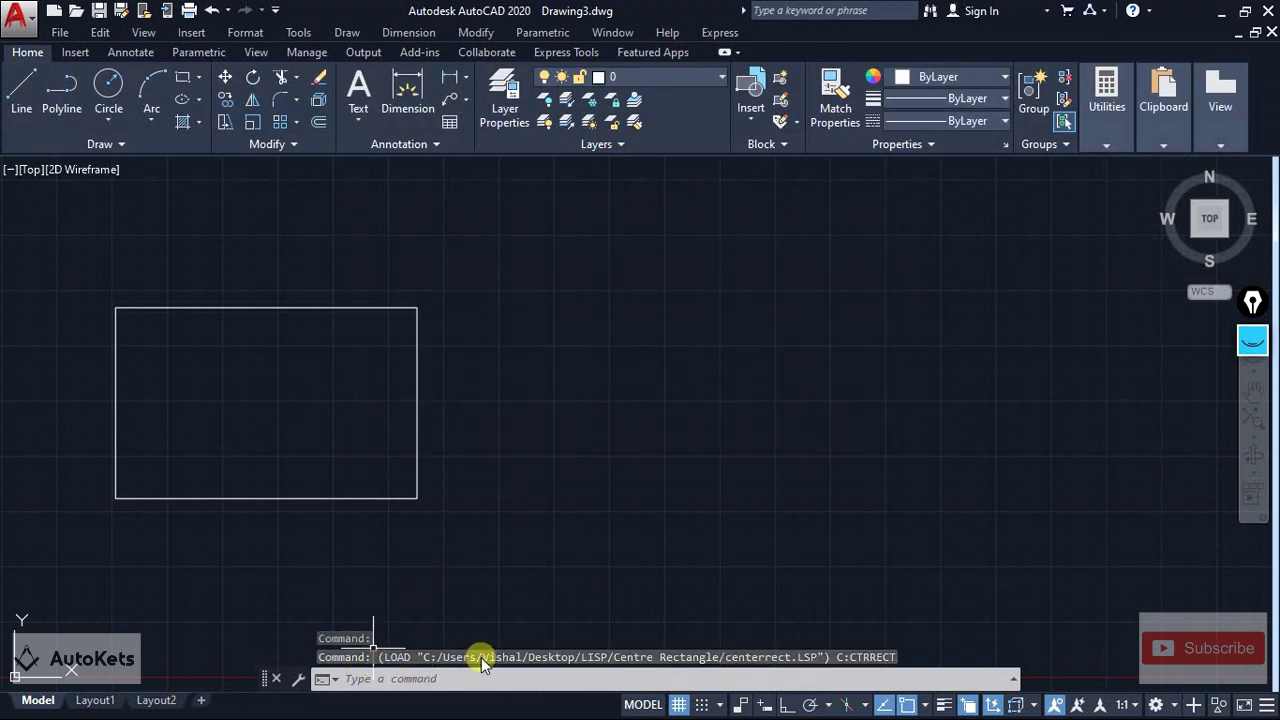
pyautogui.hotkey('alt', 'Tab')
# Find the CTRRECT command name in ChatGPT's code, then return to AutoCAD.
pyautogui.click(545, 368)
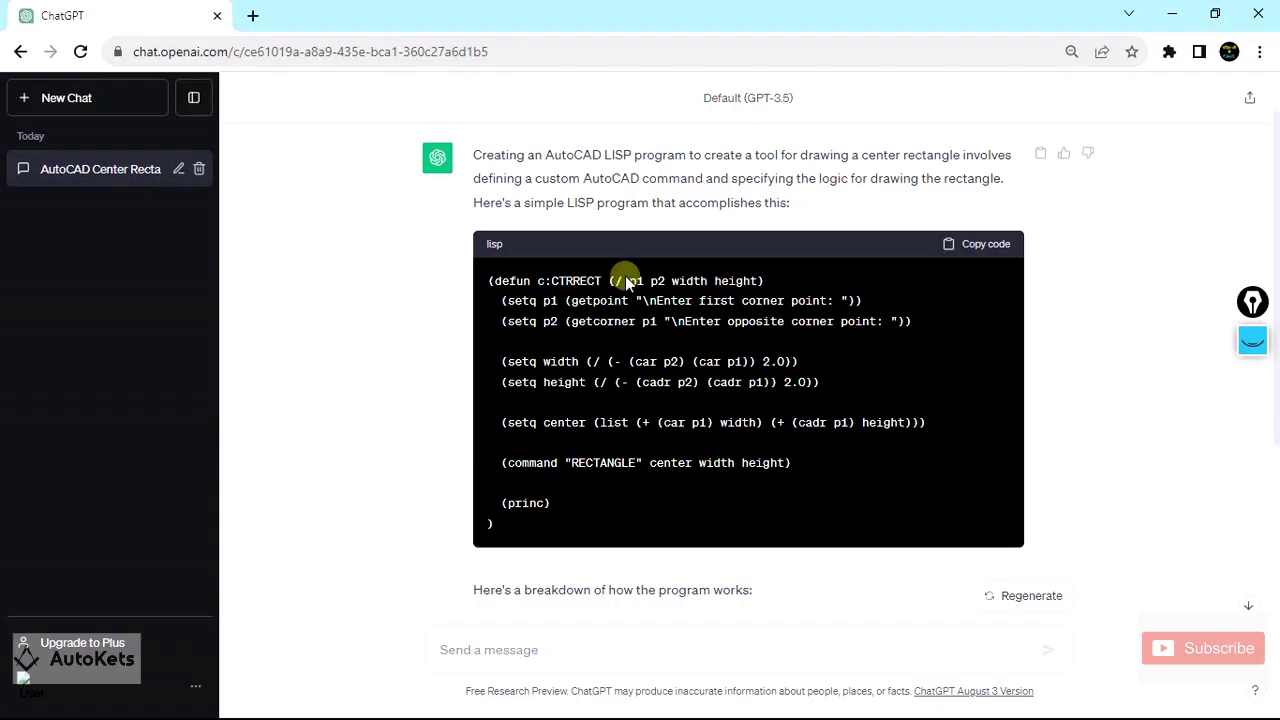
pyautogui.scroll(1, 645, 370)
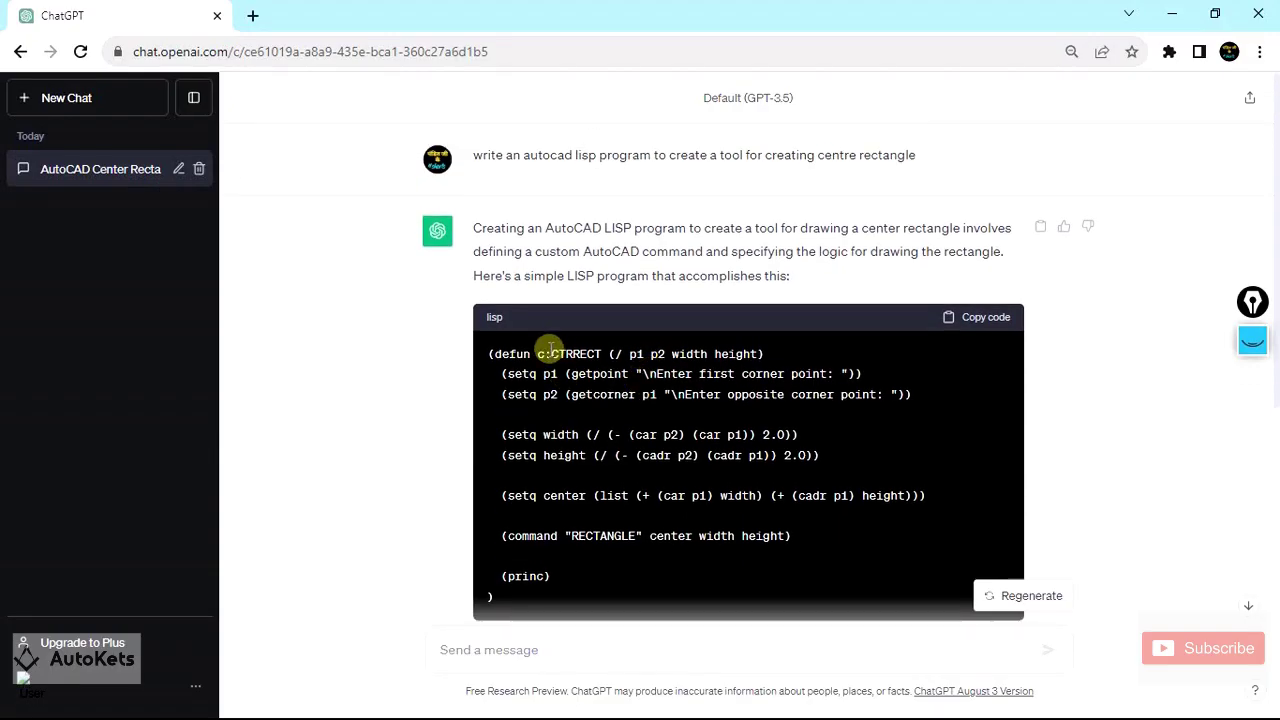
pyautogui.moveTo(550, 352); pyautogui.dragTo(606, 354)
pyautogui.click(688, 586)
pyautogui.hotkey('alt', 'Tab')
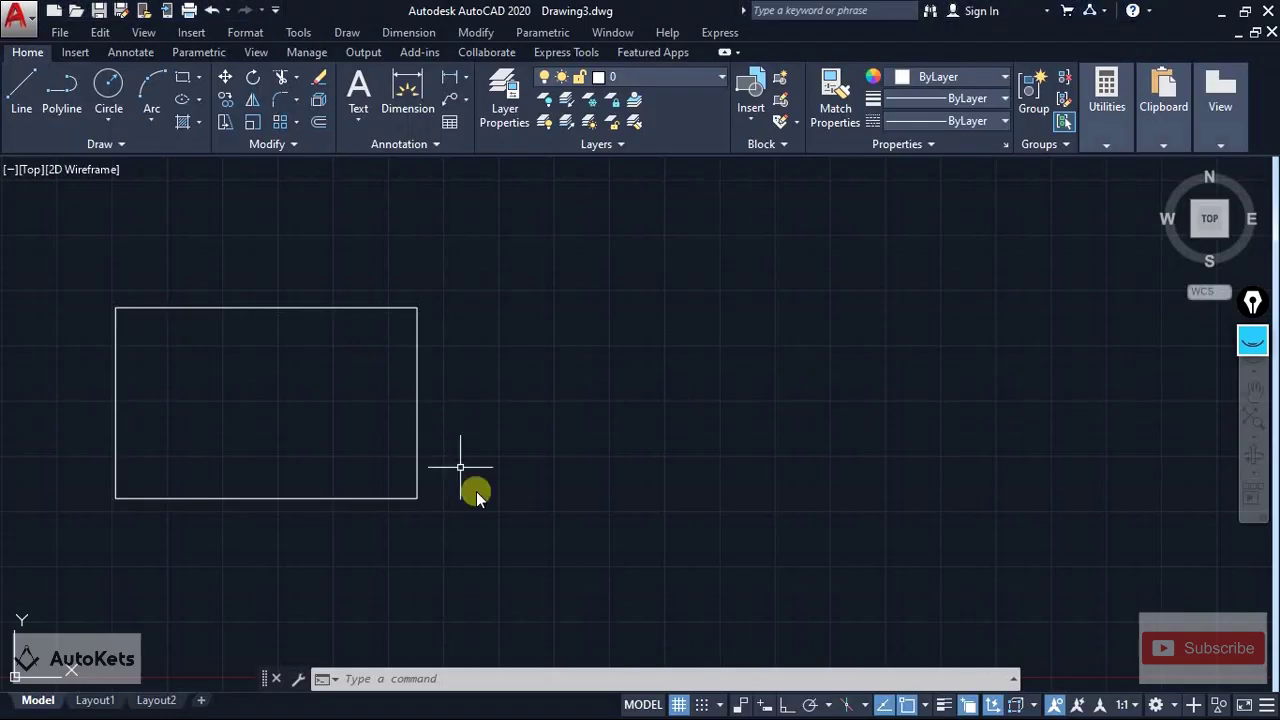
# Run CTRRECT and pick points to draw a second test rectangle.
pyautogui.click(484, 675)
pyautogui.write('c')
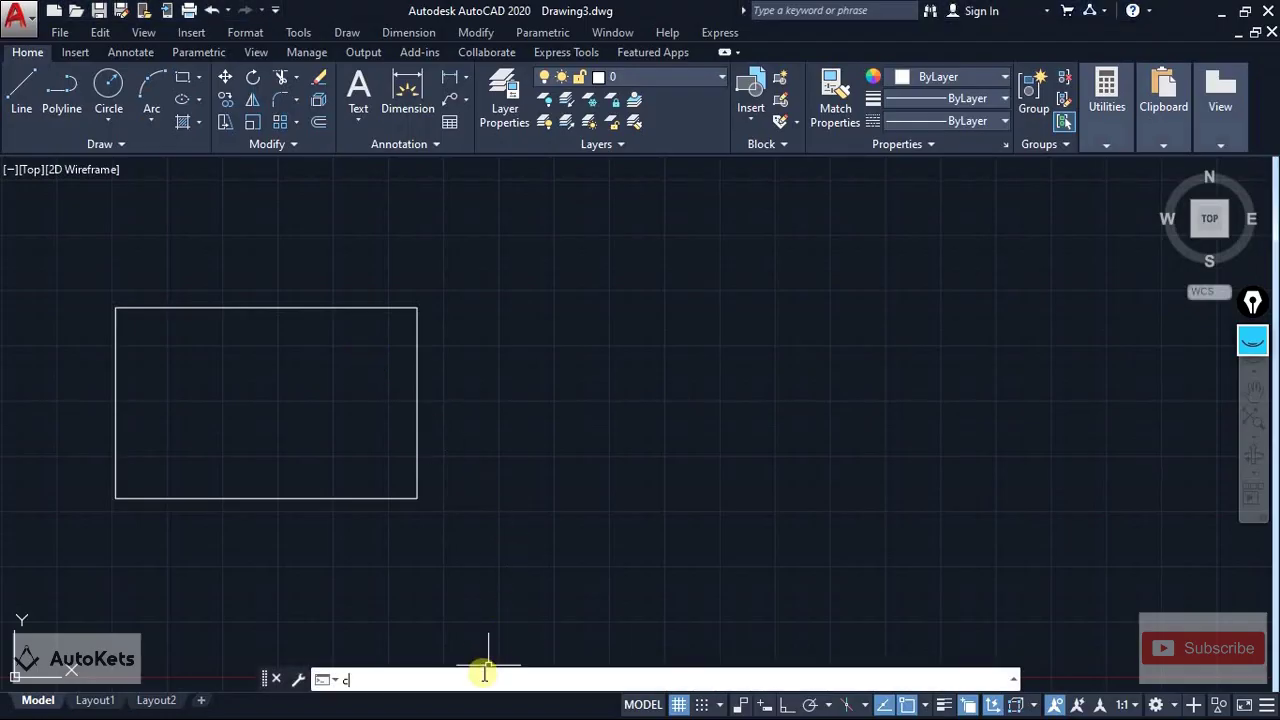
pyautogui.write('trrec')
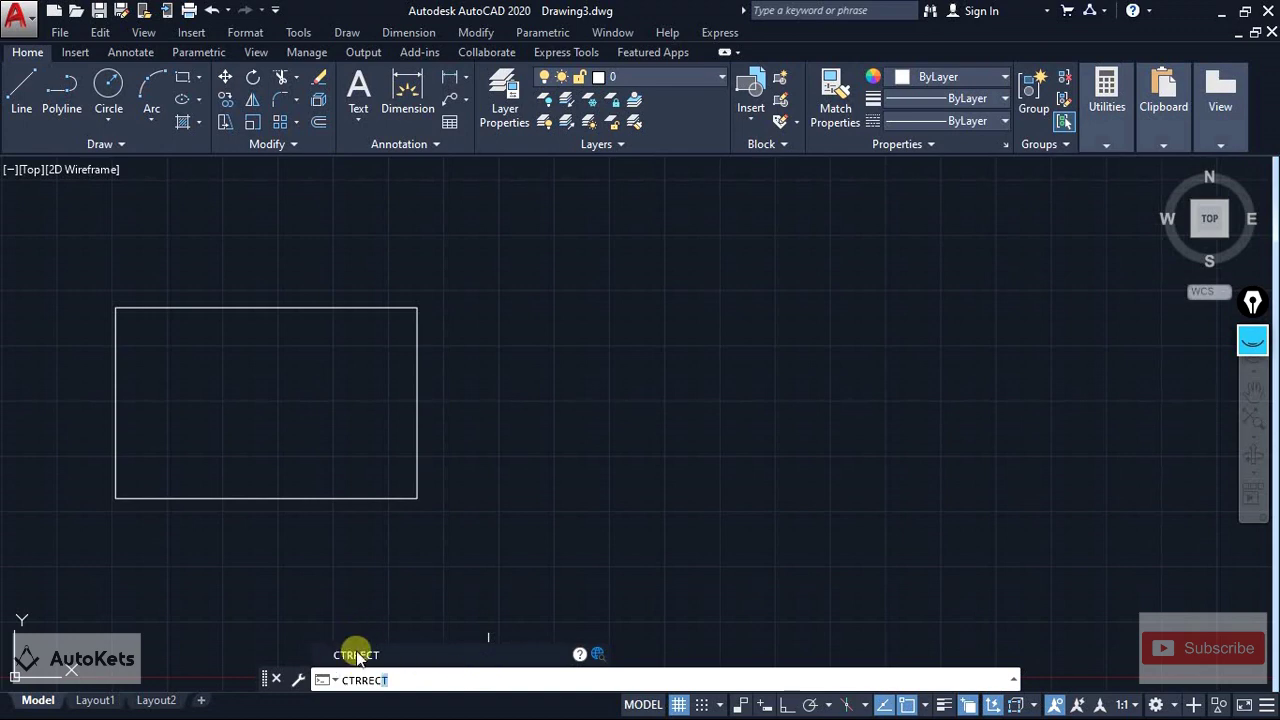
pyautogui.click(358, 655)
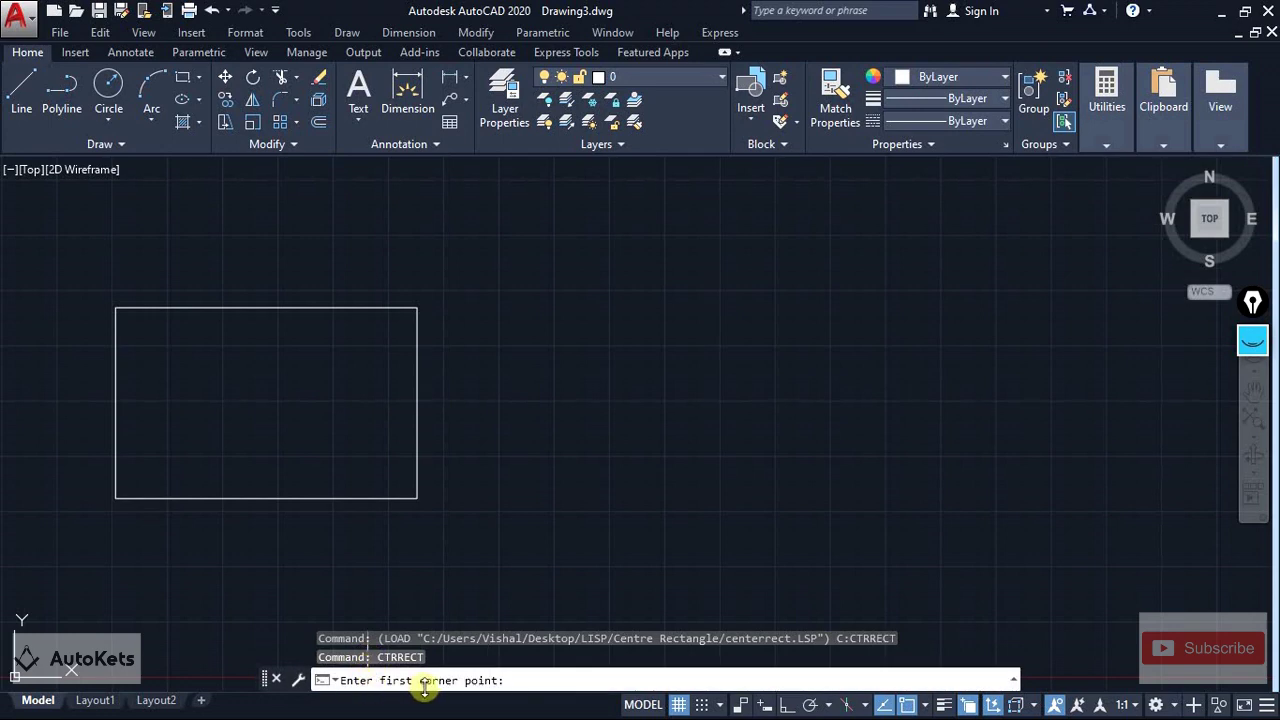
pyautogui.click(577, 285)
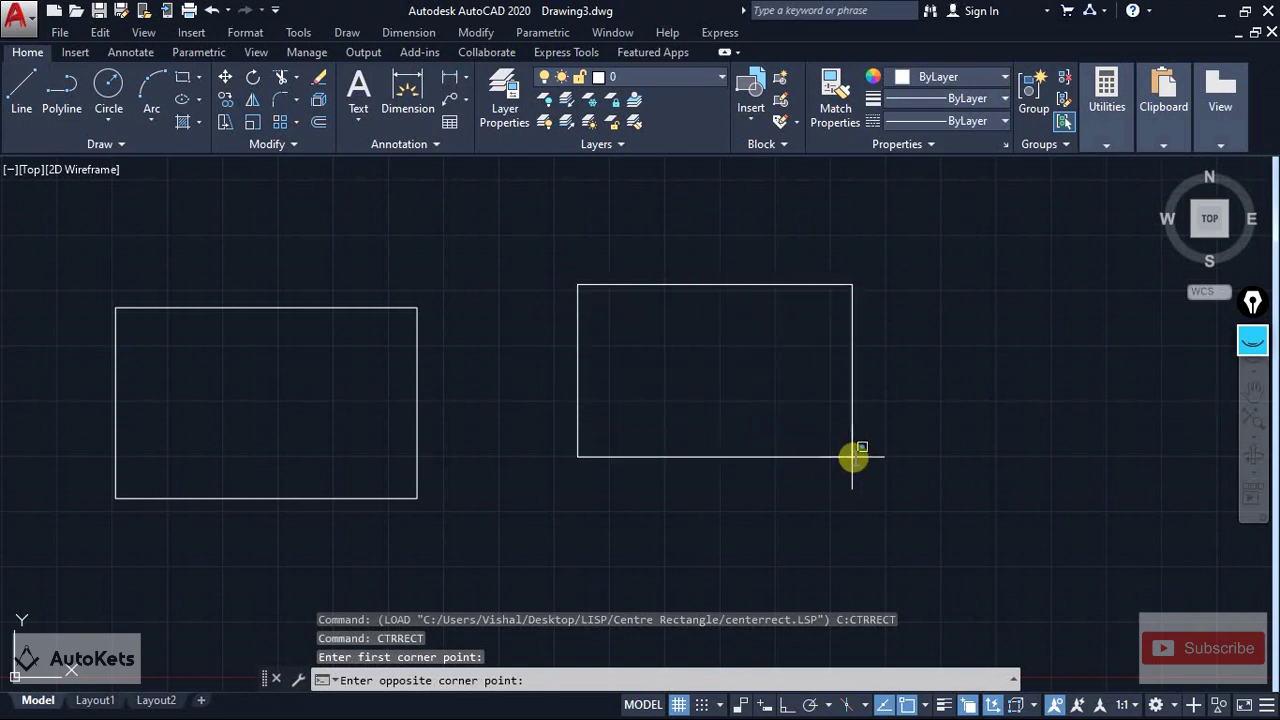
pyautogui.click(870, 488)
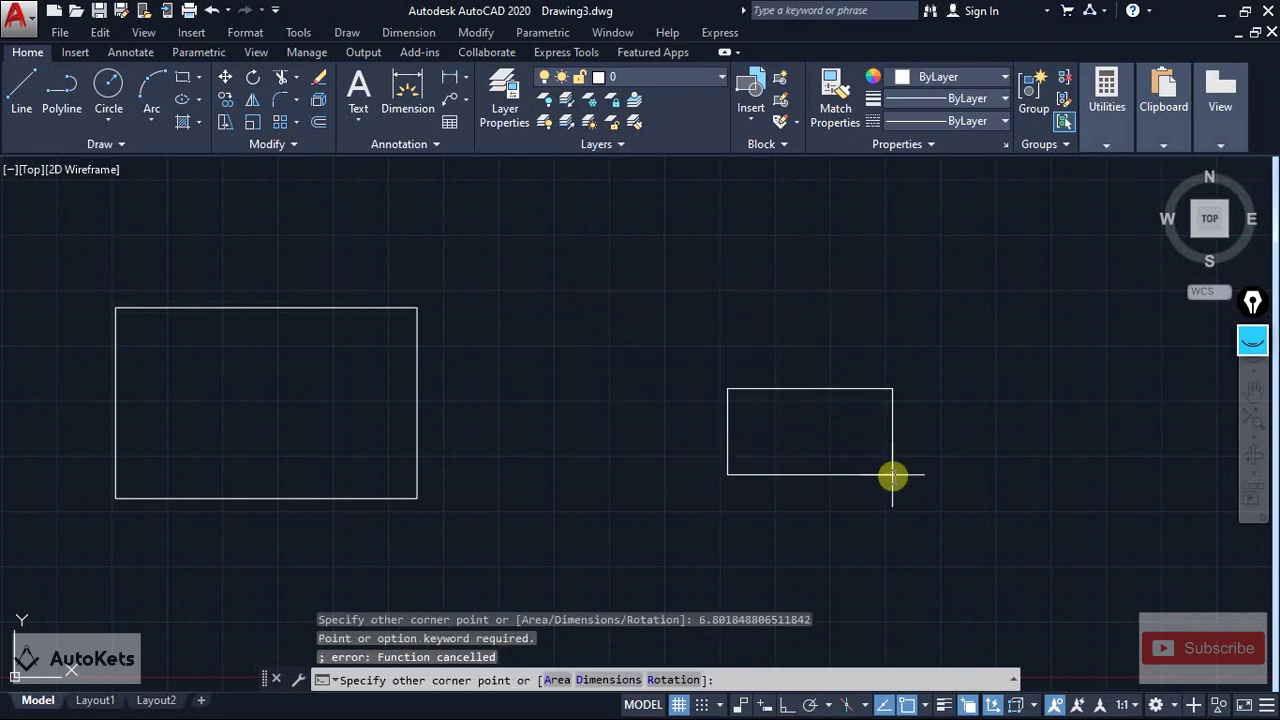
pyautogui.click(916, 503)
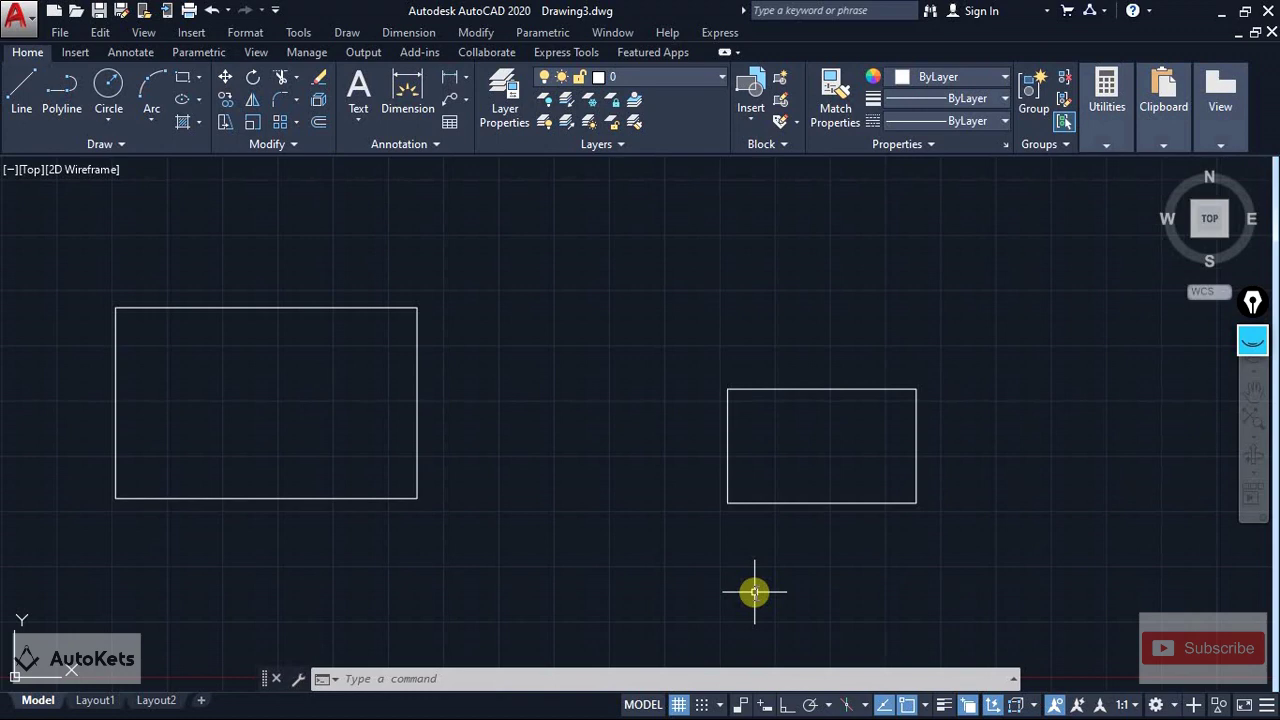
# Ask ChatGPT to rewrite CTRRECT to prompt for a centre point, width and height.
pyautogui.hotkey('alt', 'Tab')
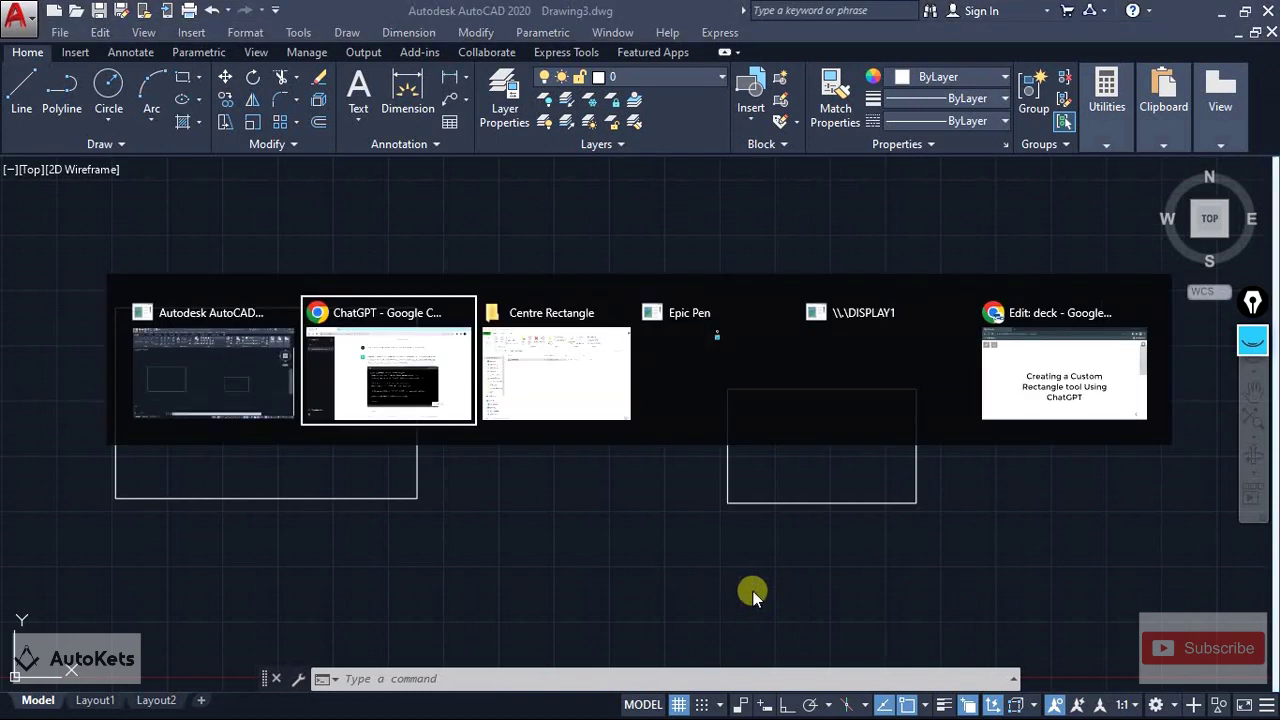
pyautogui.click(400, 390)
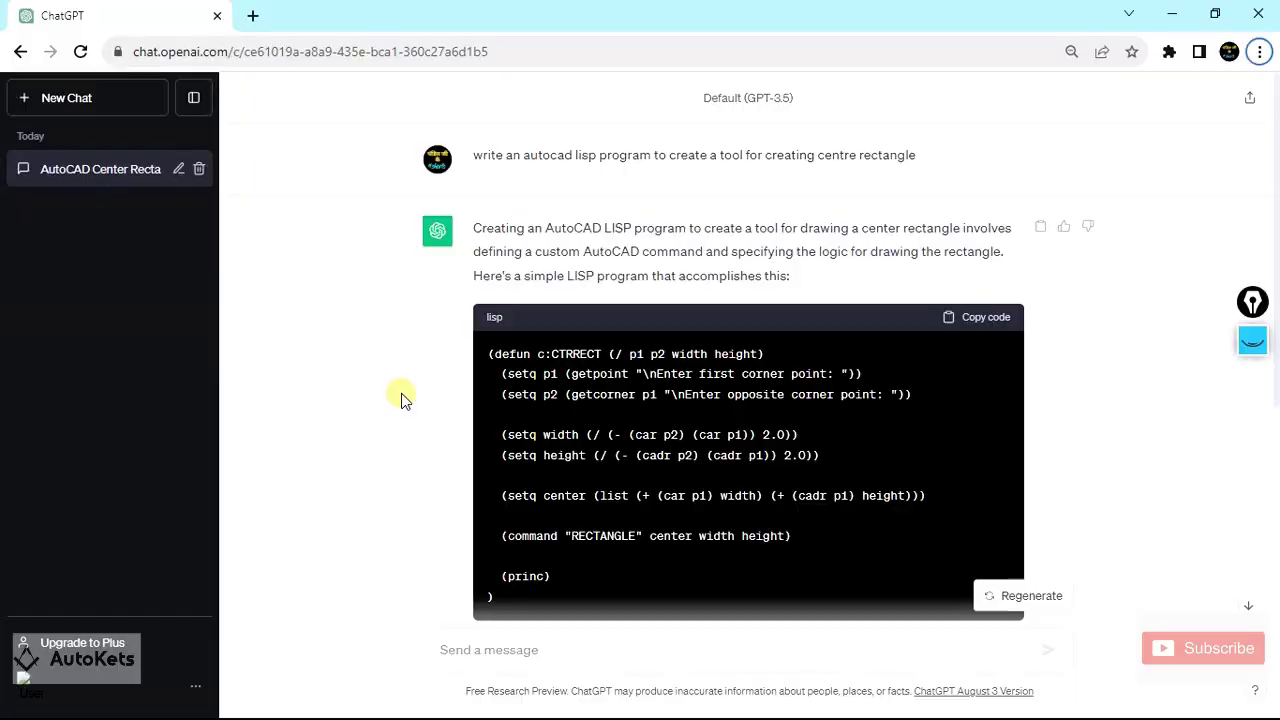
pyautogui.click(561, 661)
pyautogui.write('re')
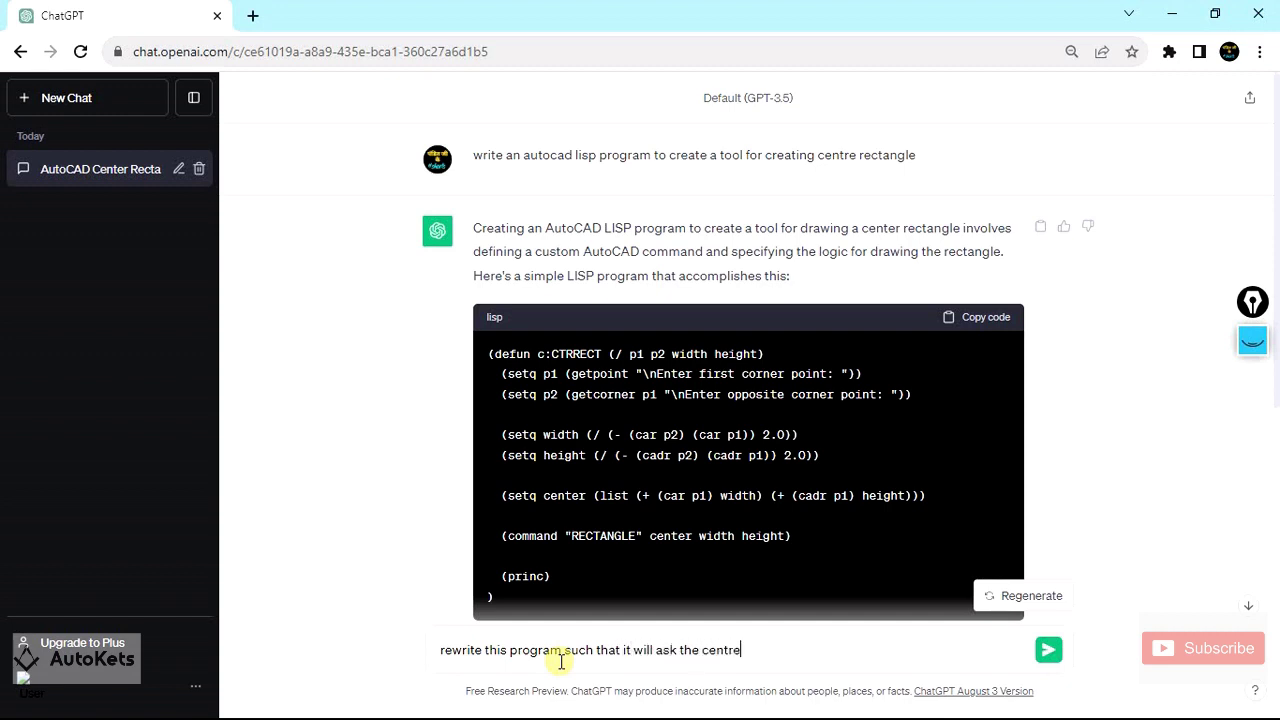
pyautogui.write('point instead of corner point')
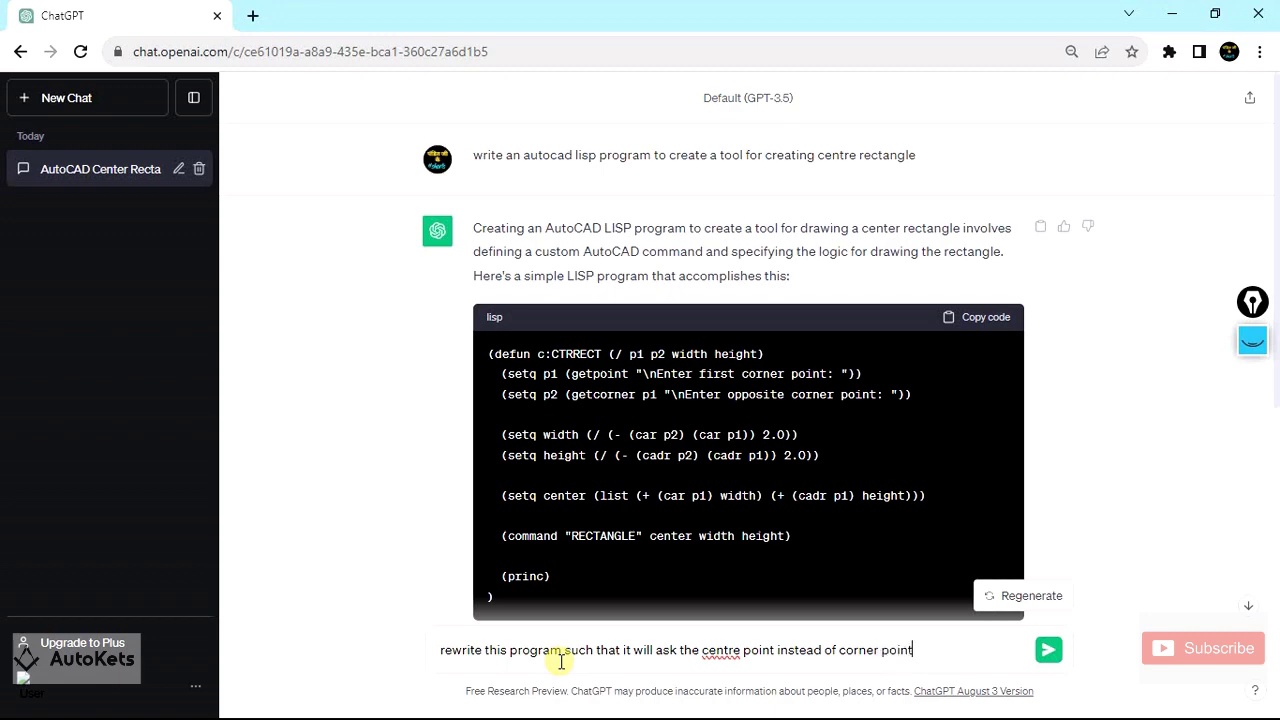
pyautogui.press('Return')
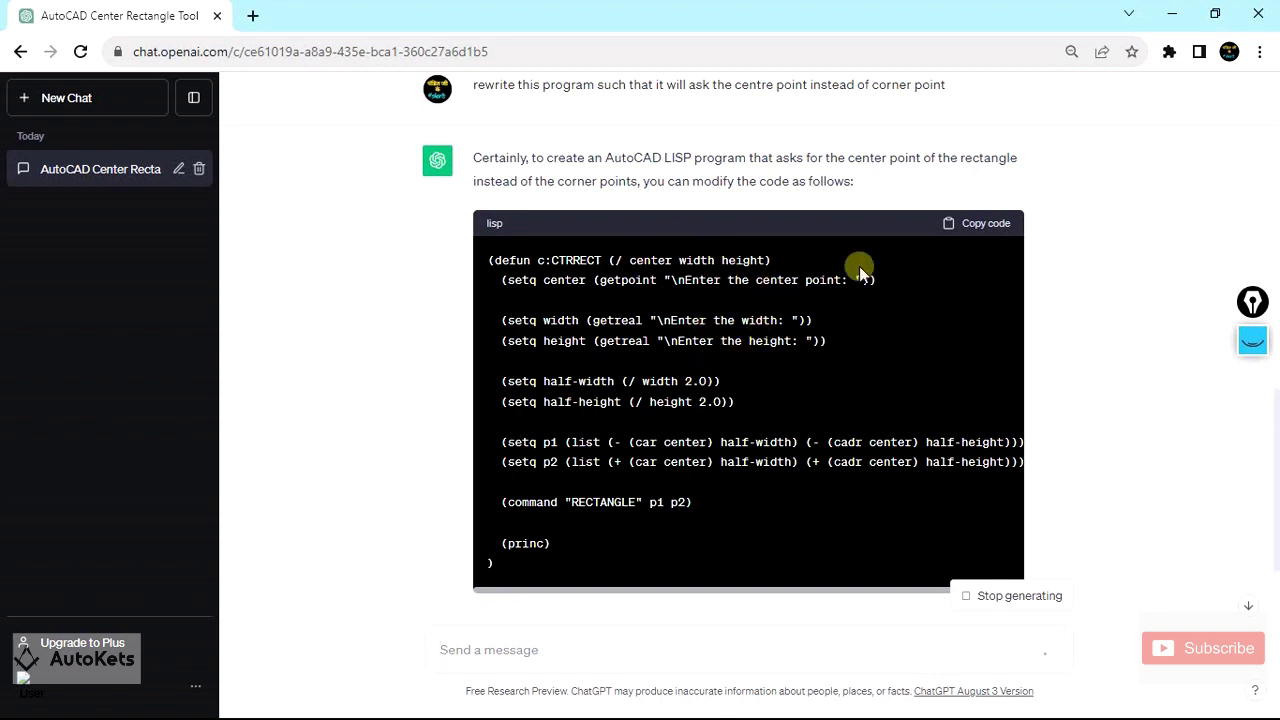
# Copy the rewritten centre-point LISP code and return to the Centre Rectangle folder.
pyautogui.click(986, 224)
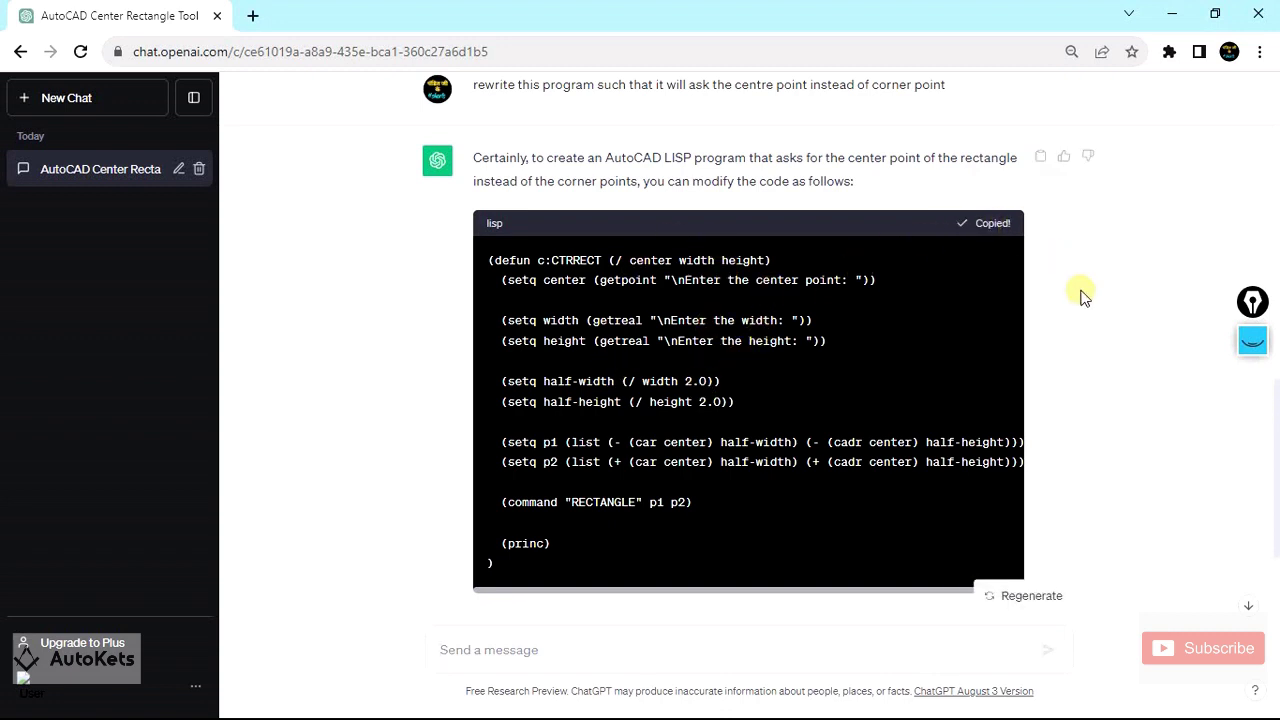
pyautogui.hotkey('alt', 'Tab')
pyautogui.press('Tab')
# Open centerrect in Notepad and replace its old code with the pasted centre-point version.
pyautogui.click(594, 371)
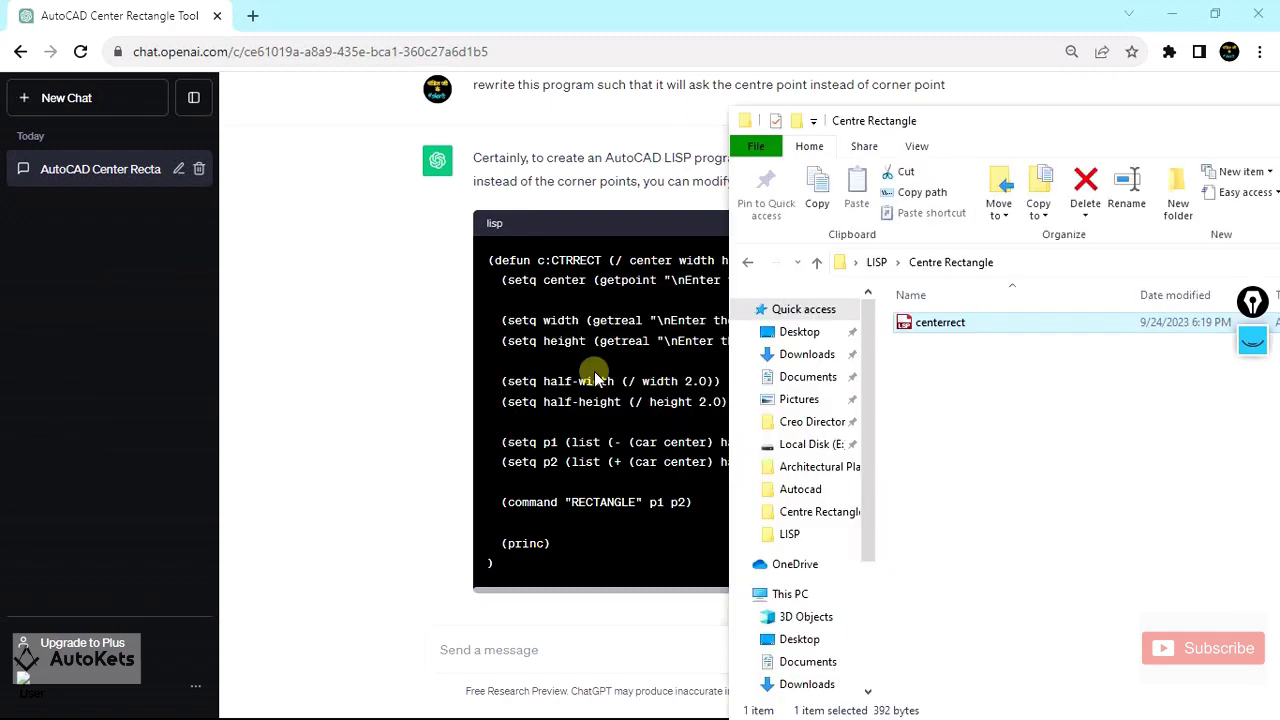
pyautogui.moveTo(978, 120); pyautogui.dragTo(580, 92)
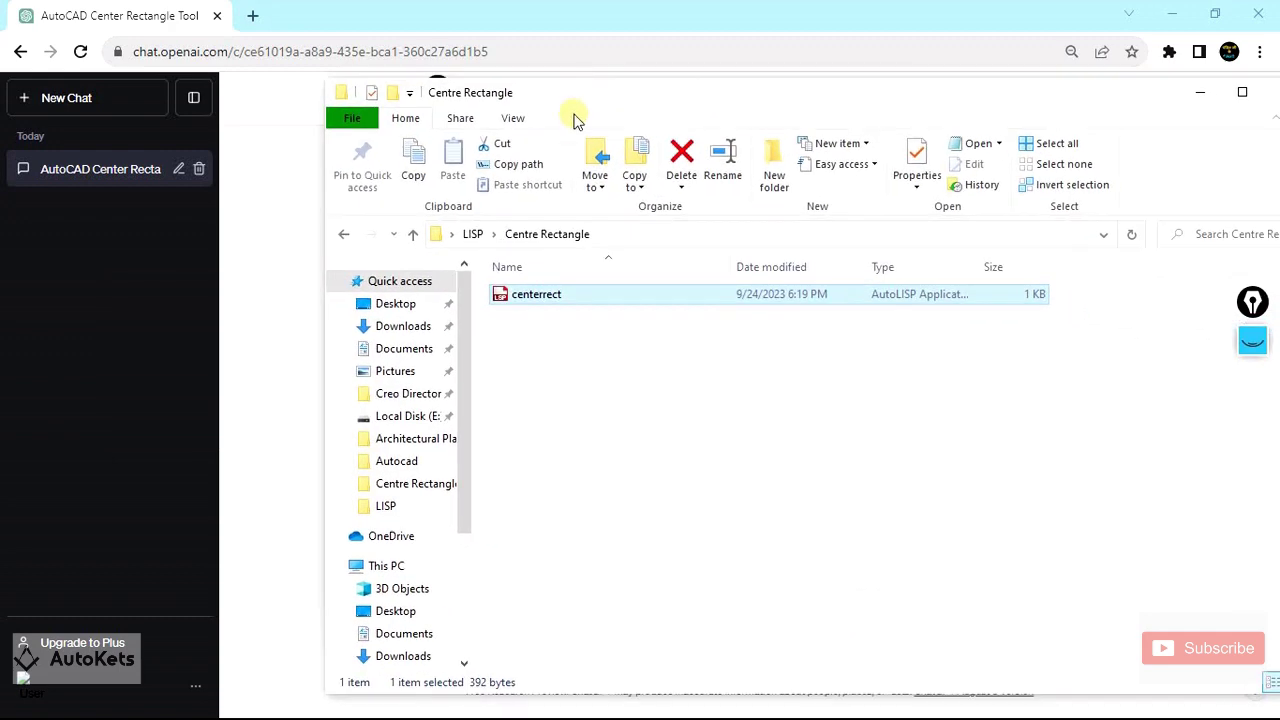
pyautogui.doubleClick(532, 298)
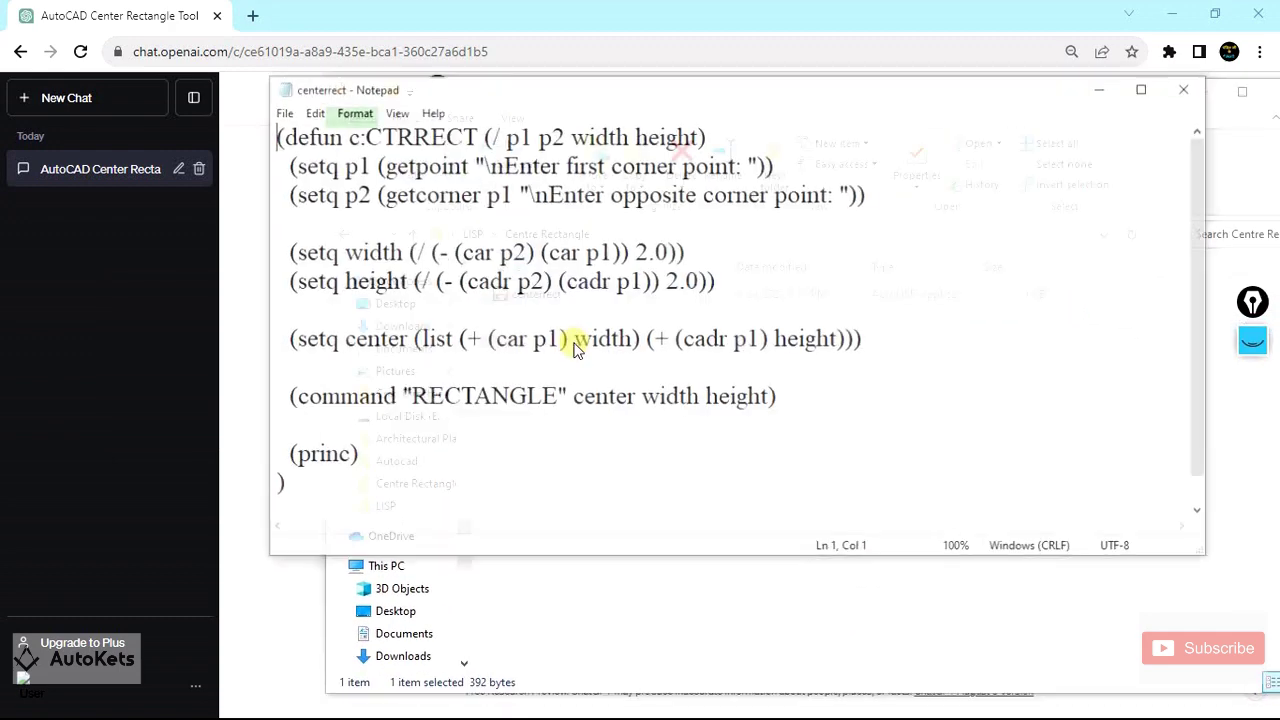
pyautogui.click(343, 486)
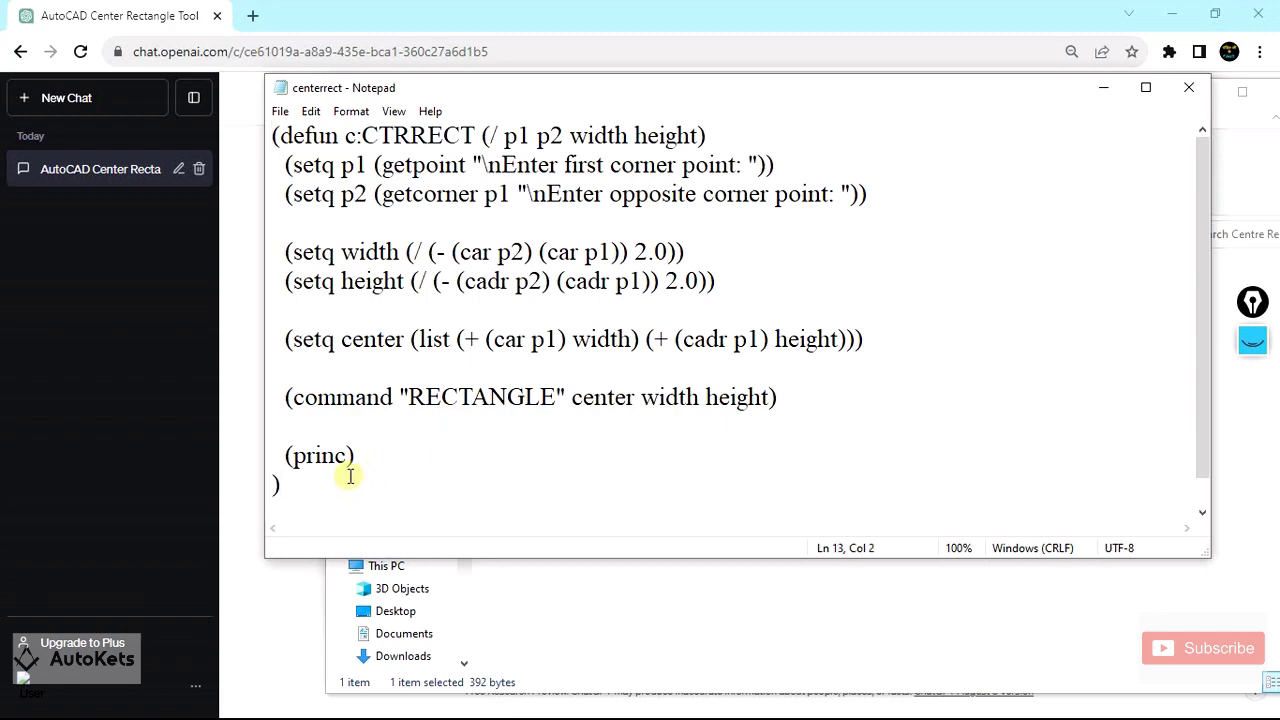
pyautogui.hotkey('ctrl', 'a')
pyautogui.press('BackSpace')
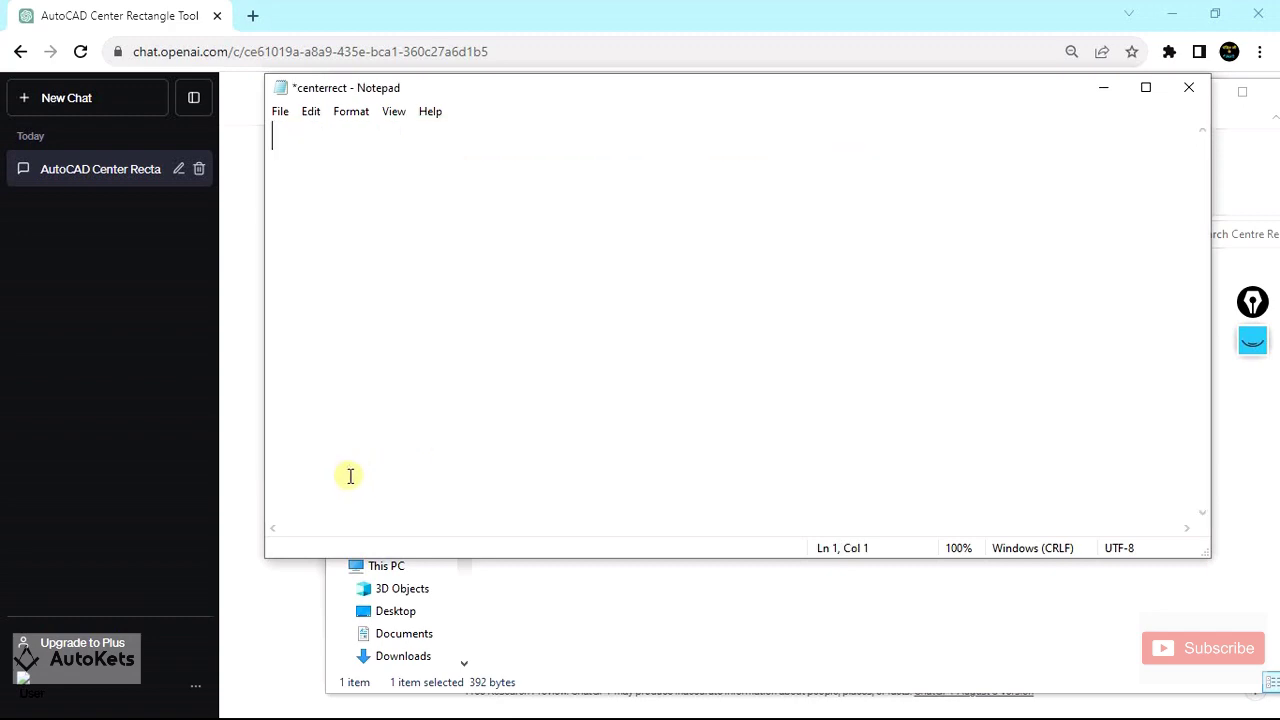
pyautogui.hotkey('ctrl', 'v')
# Check the pasted code, save centerrect, and close Notepad.
pyautogui.scroll(-3, 350, 476)
pyautogui.scroll(3, 390, 314)
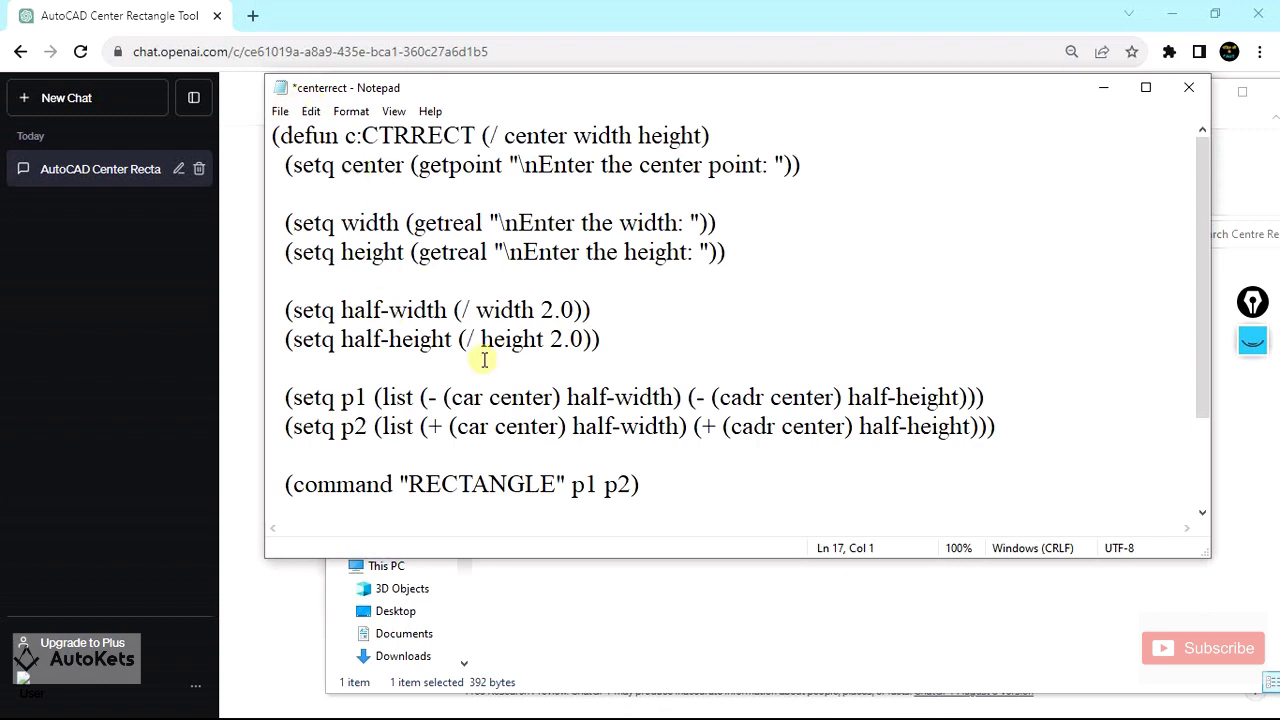
pyautogui.scroll(-2, 484, 360)
pyautogui.scroll(2, 484, 360)
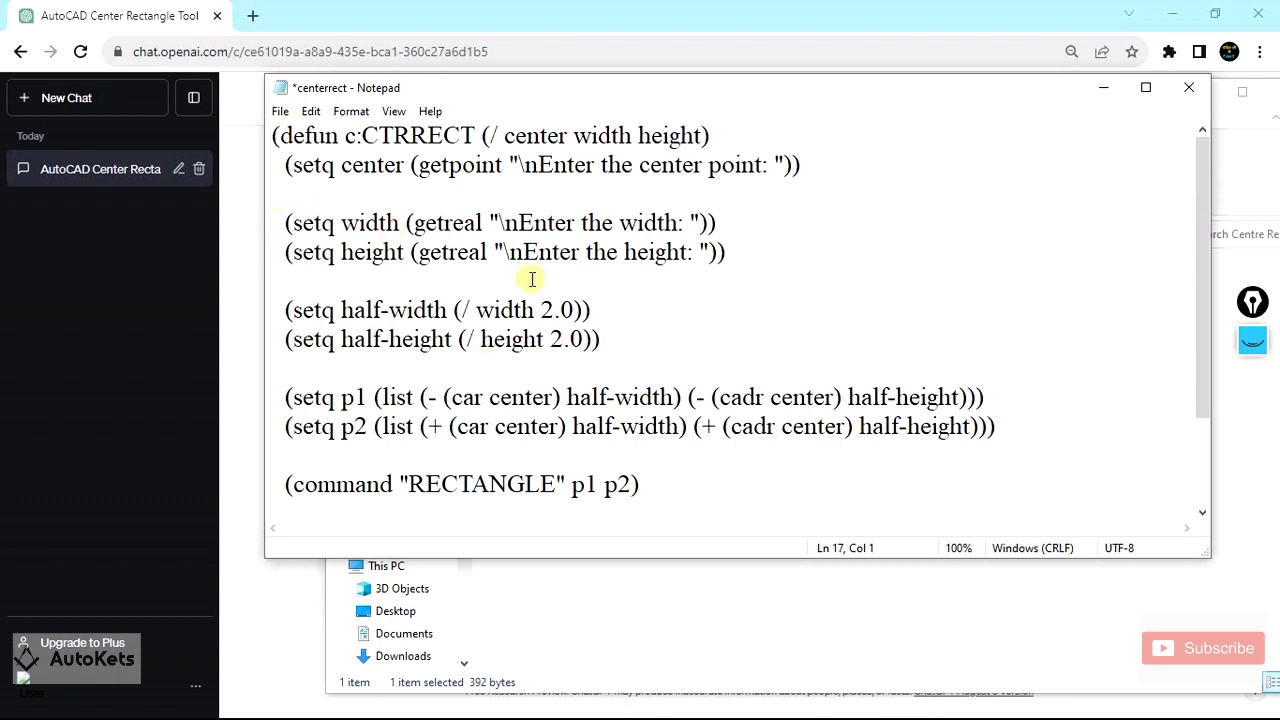
pyautogui.click(280, 111)
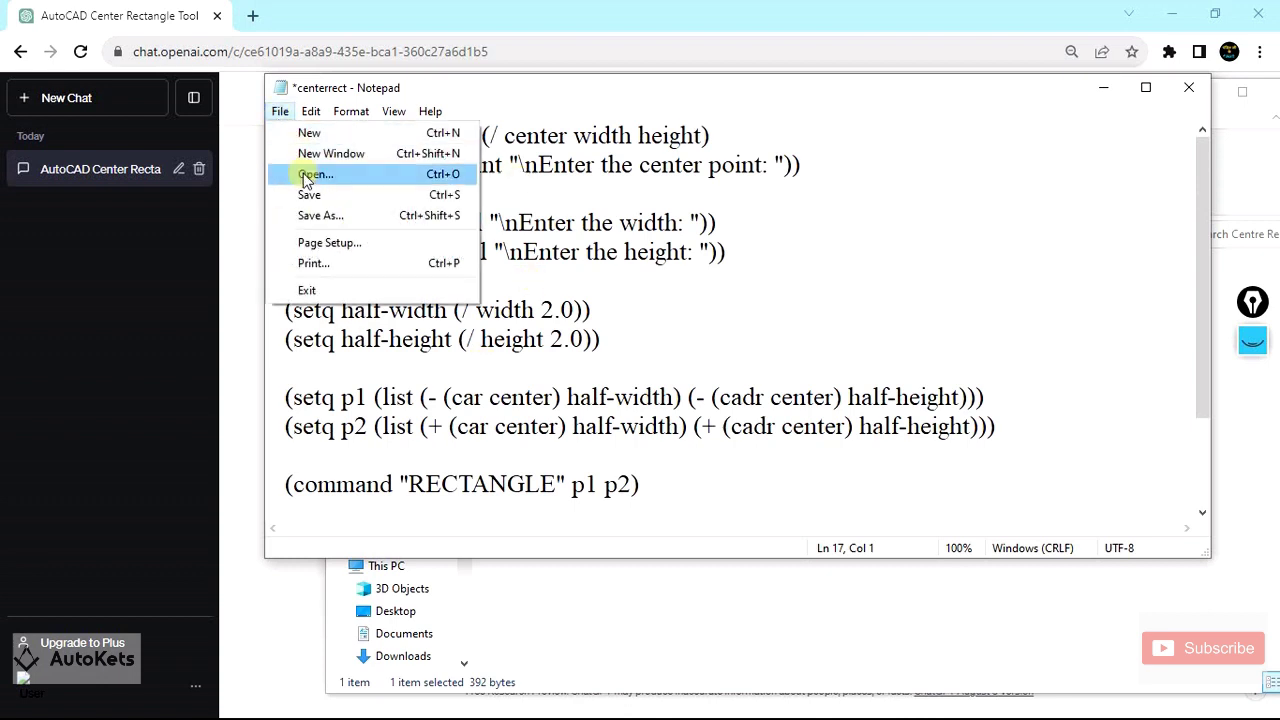
pyautogui.click(308, 196)
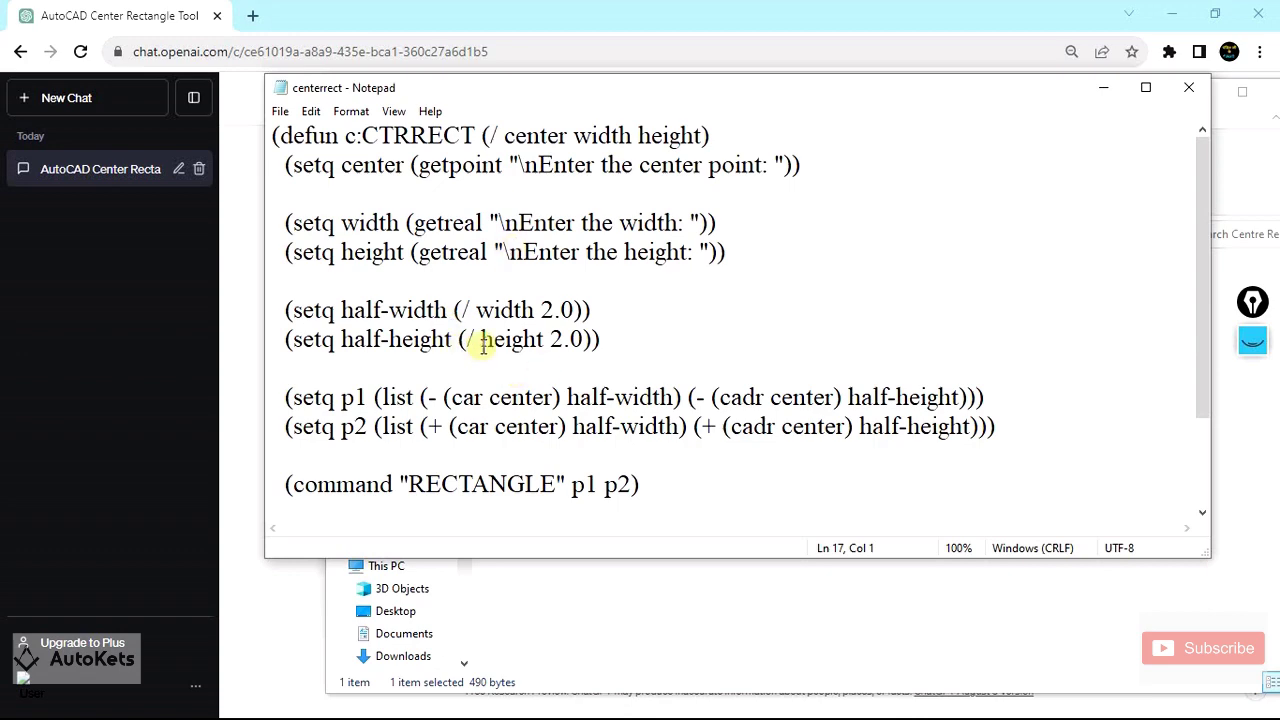
pyautogui.click(1192, 92)
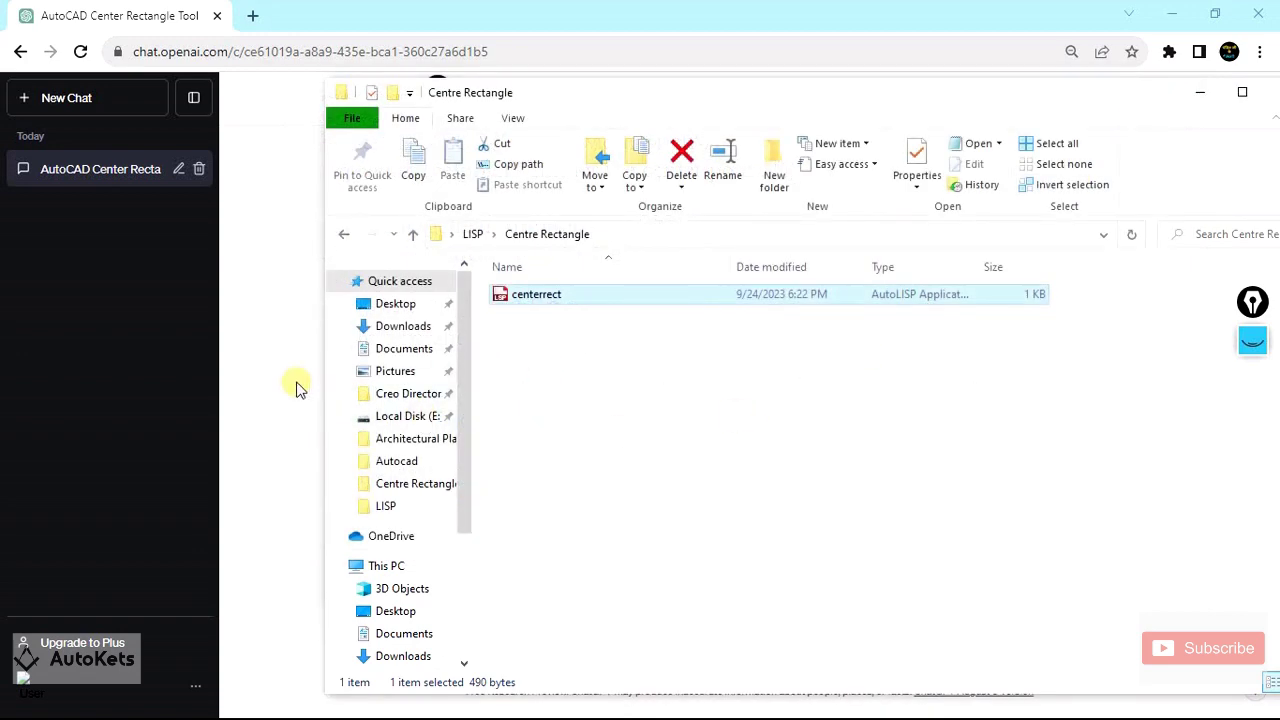
# Load the revised centerrect.lsp into Drawing3 by dragging it from the Centre Rectangle folder.
pyautogui.click(297, 388)
pyautogui.hotkey('alt', 'Tab')
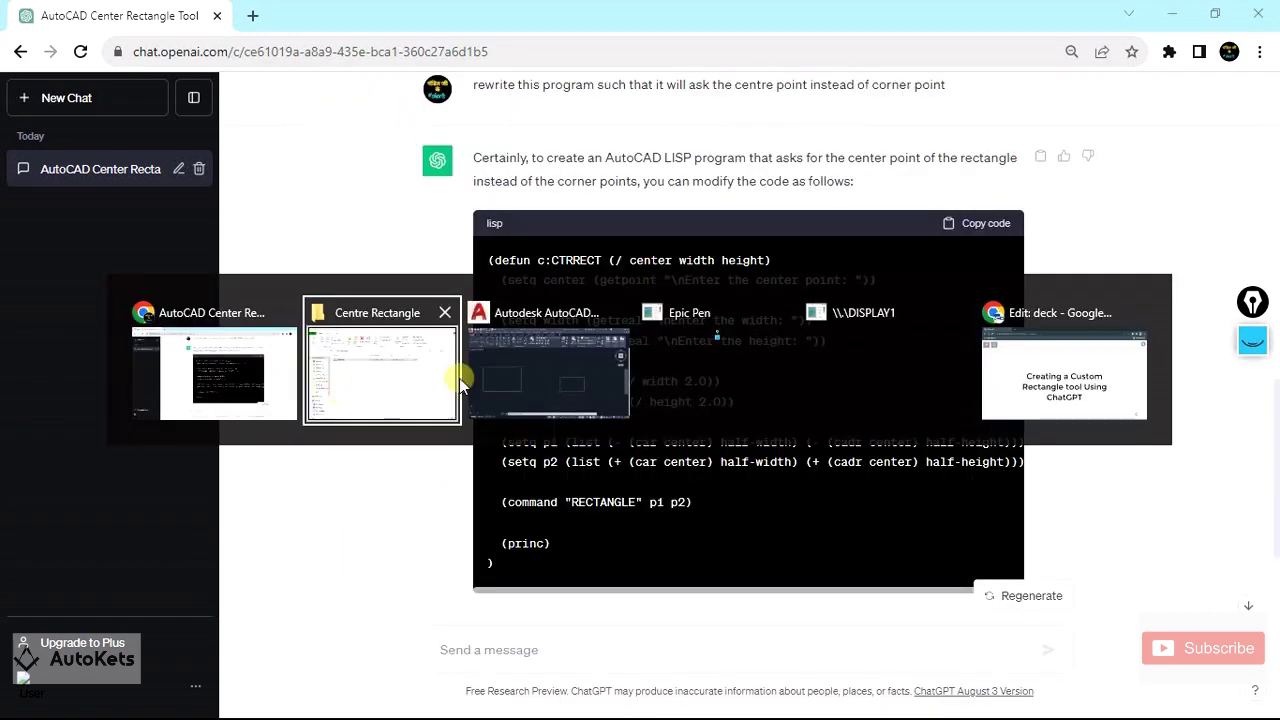
pyautogui.click(562, 366)
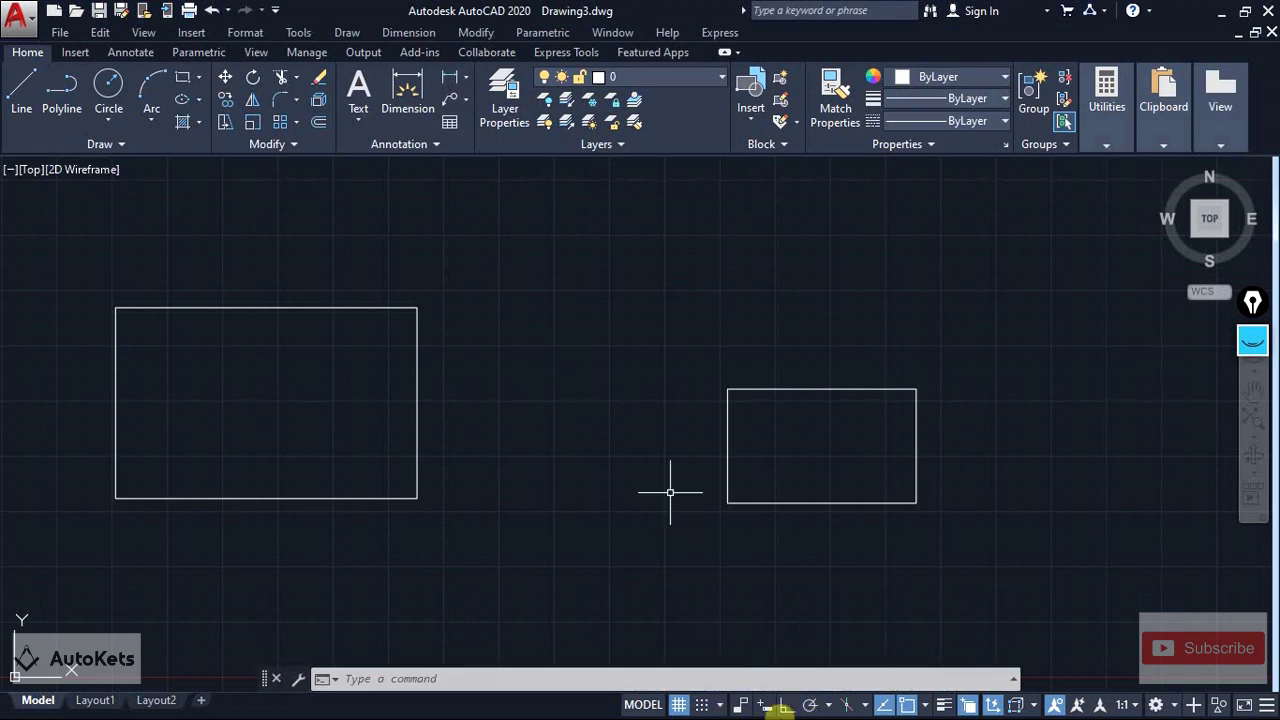
pyautogui.hotkey('alt', 'Tab')
pyautogui.click(510, 365)
pyautogui.moveTo(527, 294)
pyautogui.mouseDown()
pyautogui.moveTo(363, 306)
pyautogui.moveTo(220, 363)
pyautogui.mouseUp()
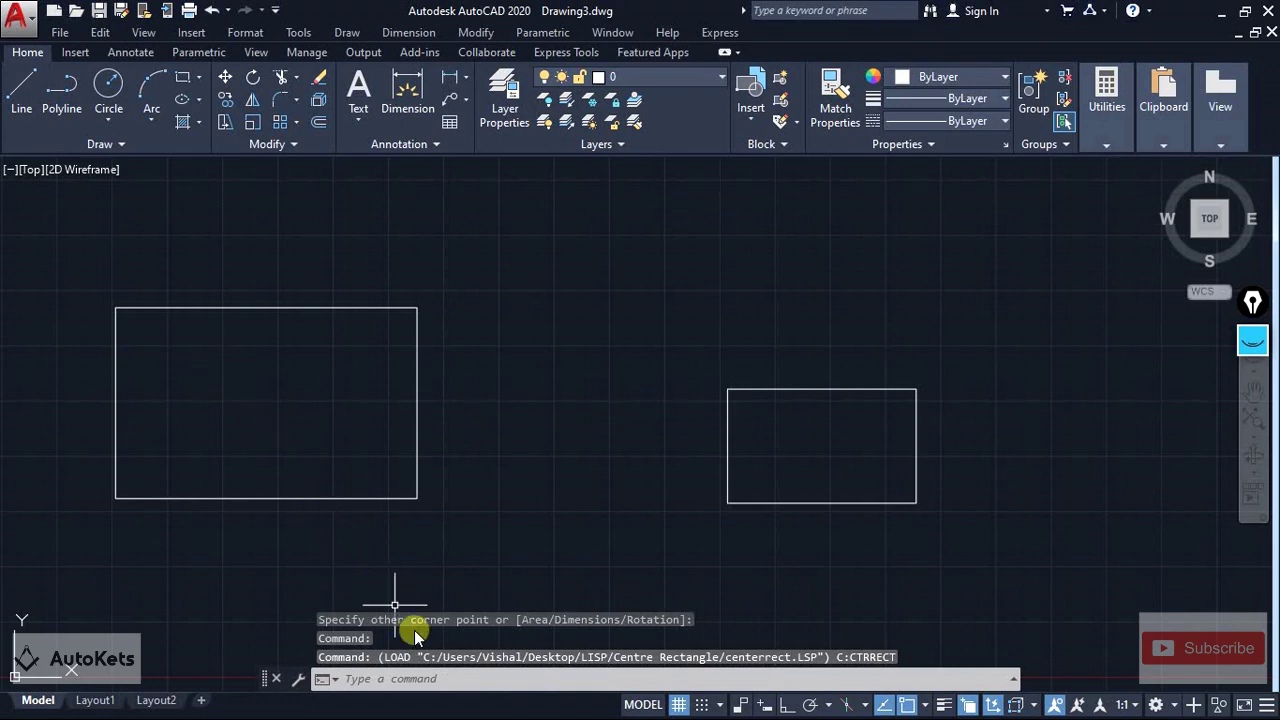
# Run CTRRECT and draw a 20 × 20 square centred on a picked point.
pyautogui.click(490, 681)
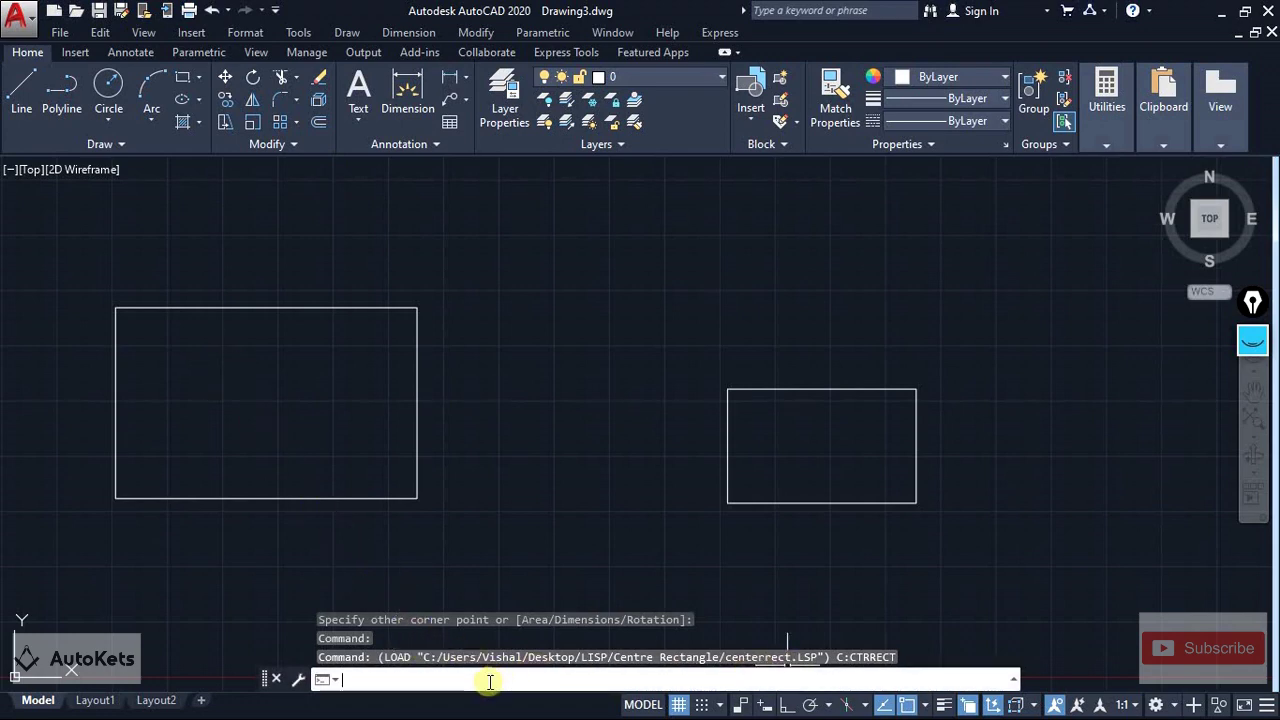
pyautogui.write('ctrre')
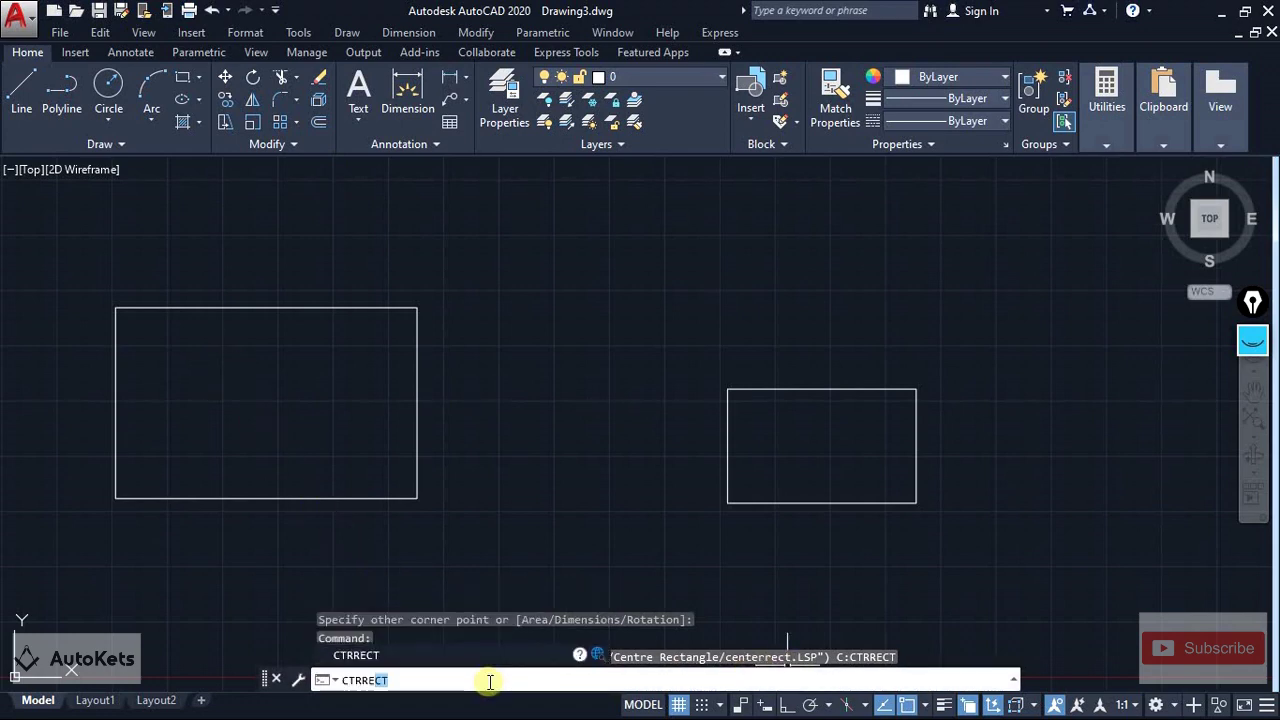
pyautogui.press('Return')
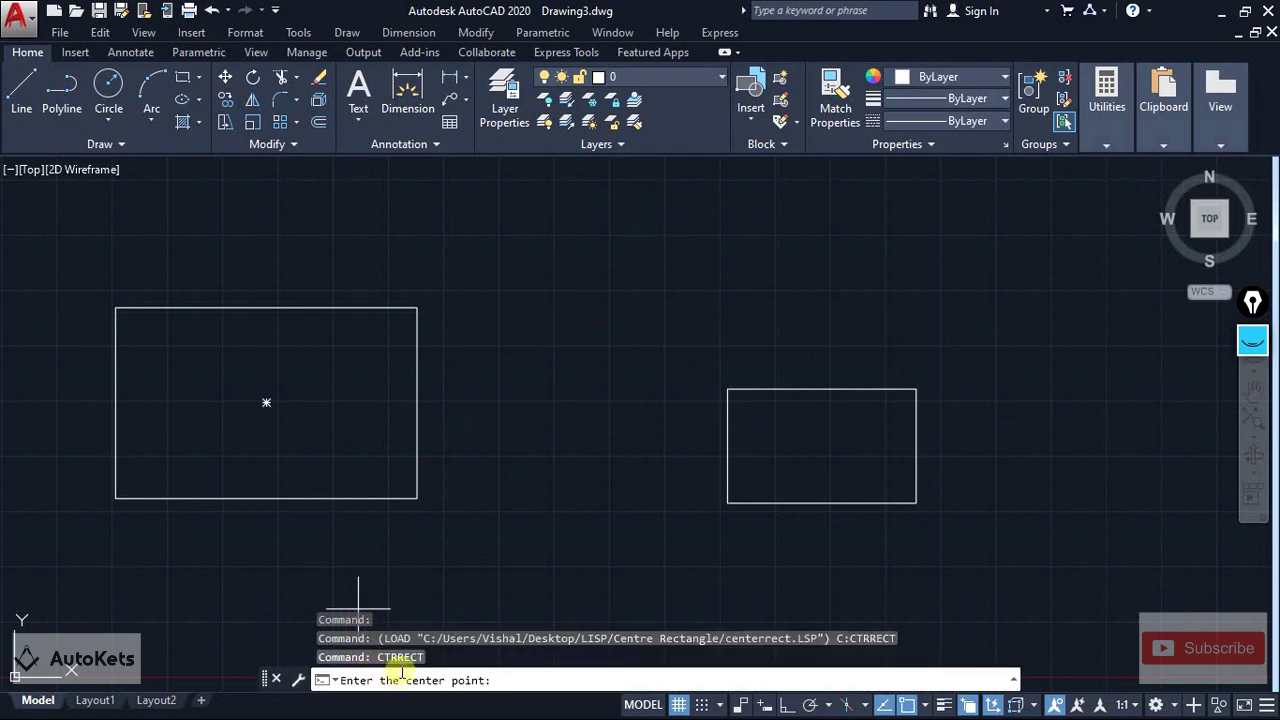
pyautogui.scroll(-2, 620, 443)
pyautogui.moveTo(620, 443); pyautogui.dragTo(355, 504, button='middle')
pyautogui.click(686, 332)
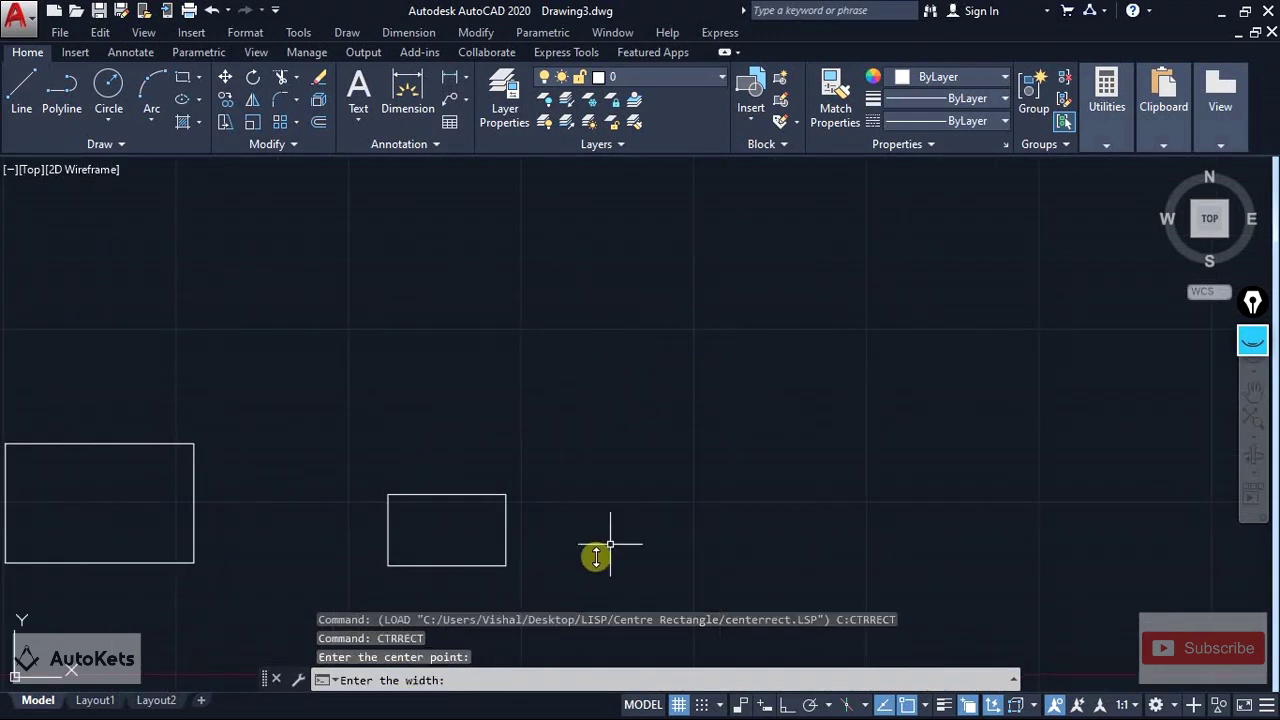
pyautogui.write('20')
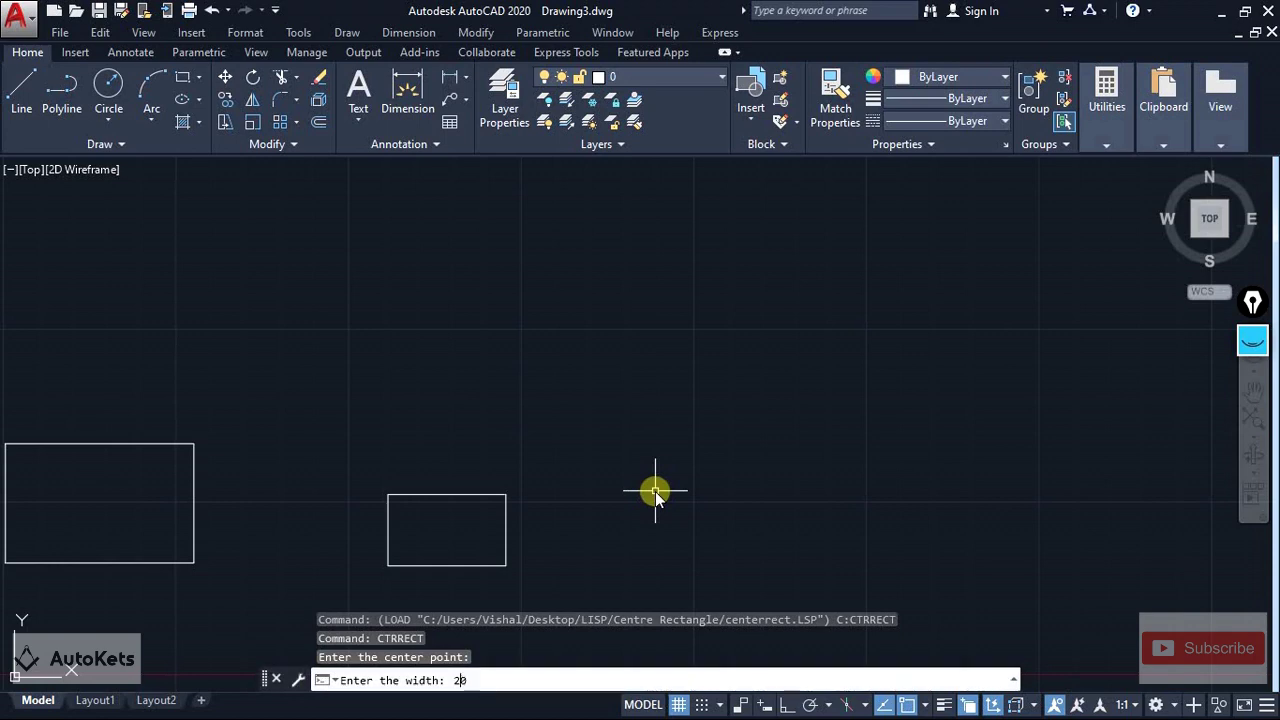
pyautogui.press('Return')
pyautogui.write('20')
pyautogui.press('Return')
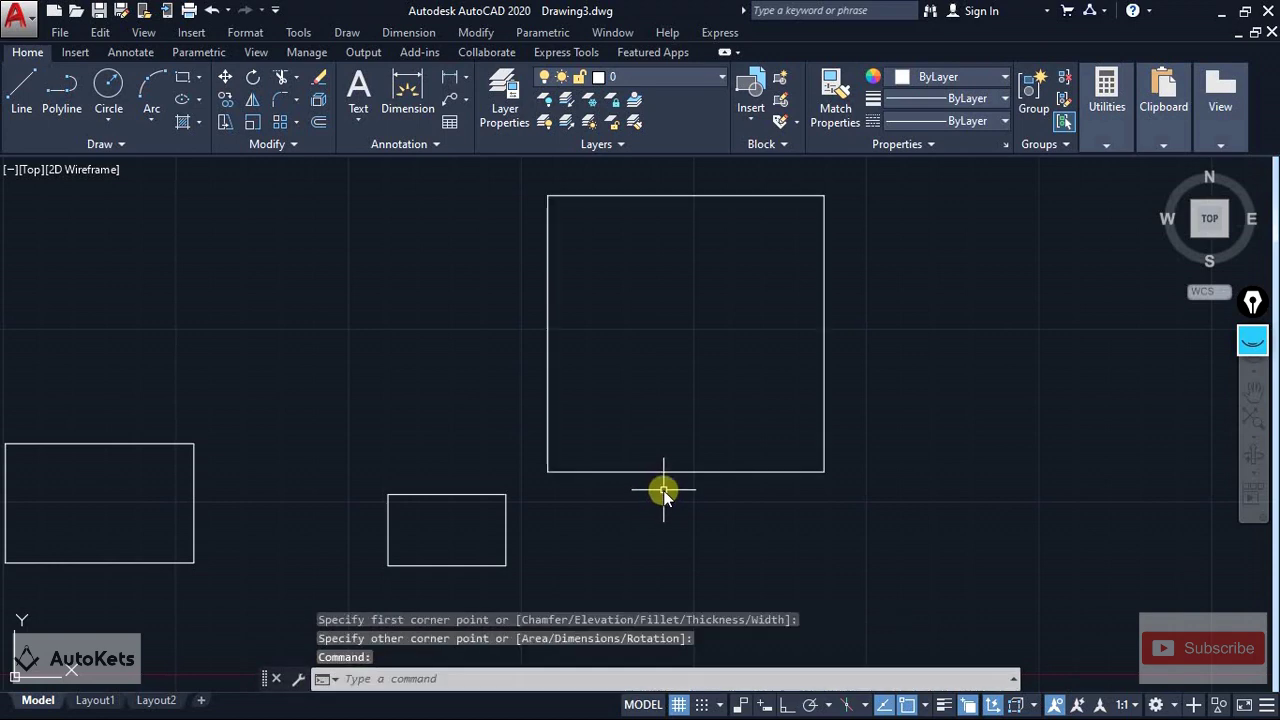
# Zoom out and pan so all the rectangles are visible.
pyautogui.scroll(-2, 668, 376)
pyautogui.moveTo(668, 376)
pyautogui.mouseDown(button='middle')
pyautogui.moveTo(503, 400)
pyautogui.moveTo(611, 343)
pyautogui.mouseUp(button='middle')
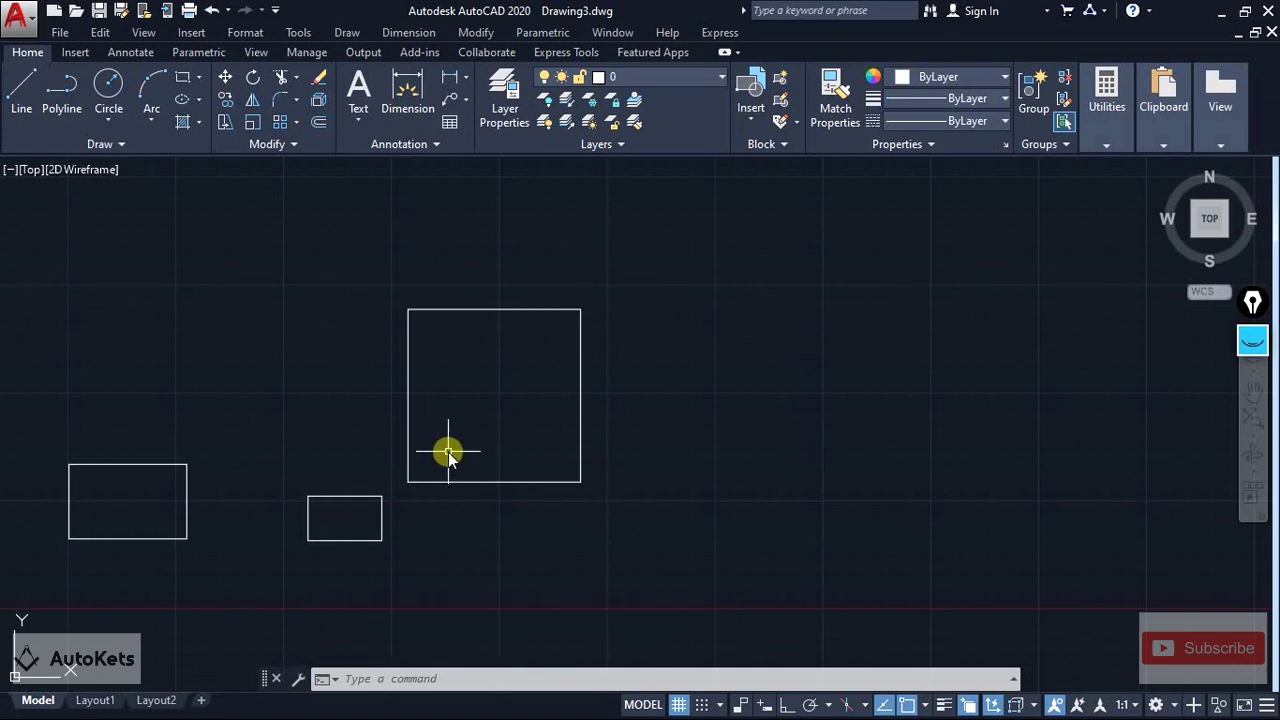
pyautogui.moveTo(571, 349); pyautogui.dragTo(263, 390, button='middle')
# Draw a horizontal line with LINE and end the command with Enter.
pyautogui.click(22, 95)
pyautogui.click(437, 392)
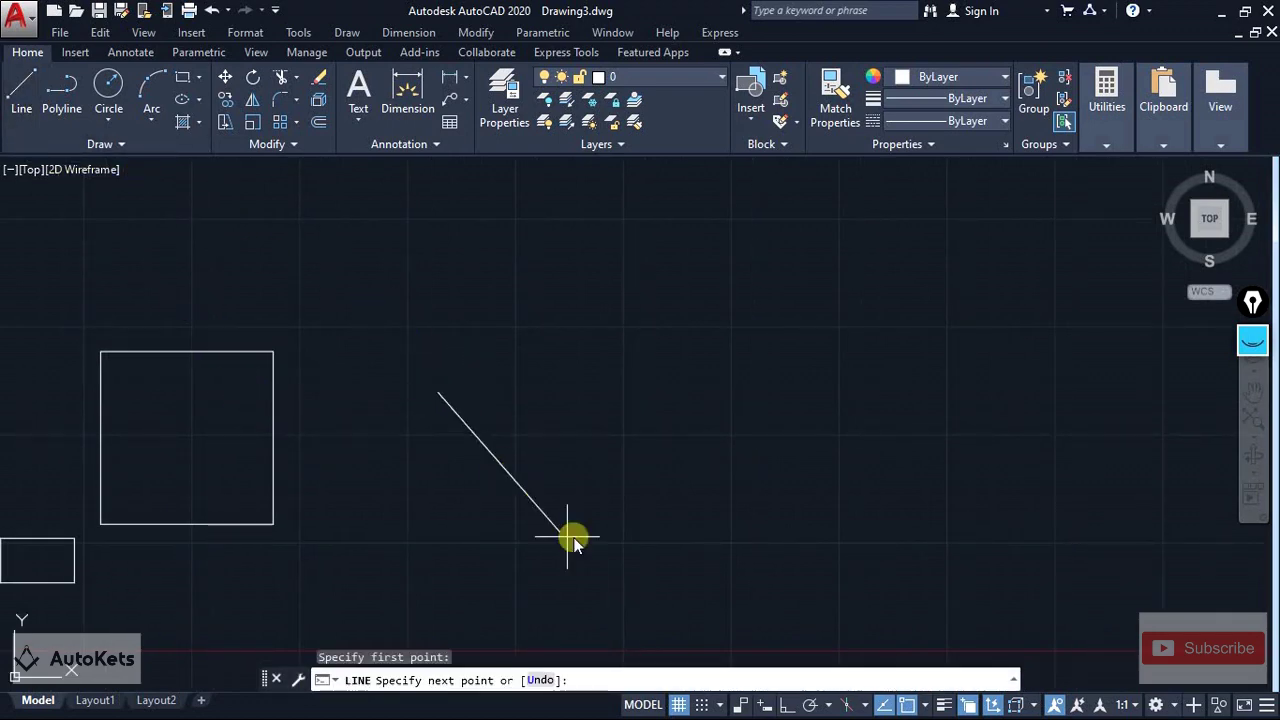
pyautogui.click(815, 393)
pyautogui.rightClick(643, 281)
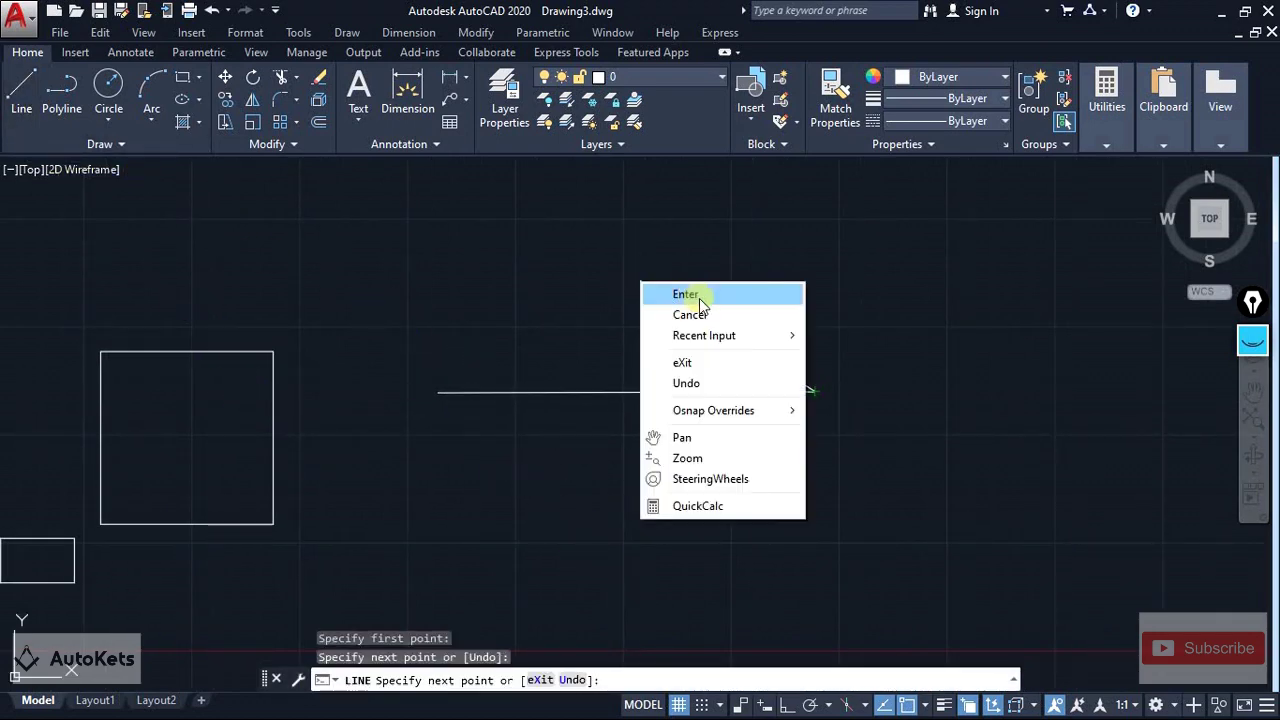
pyautogui.click(655, 293)
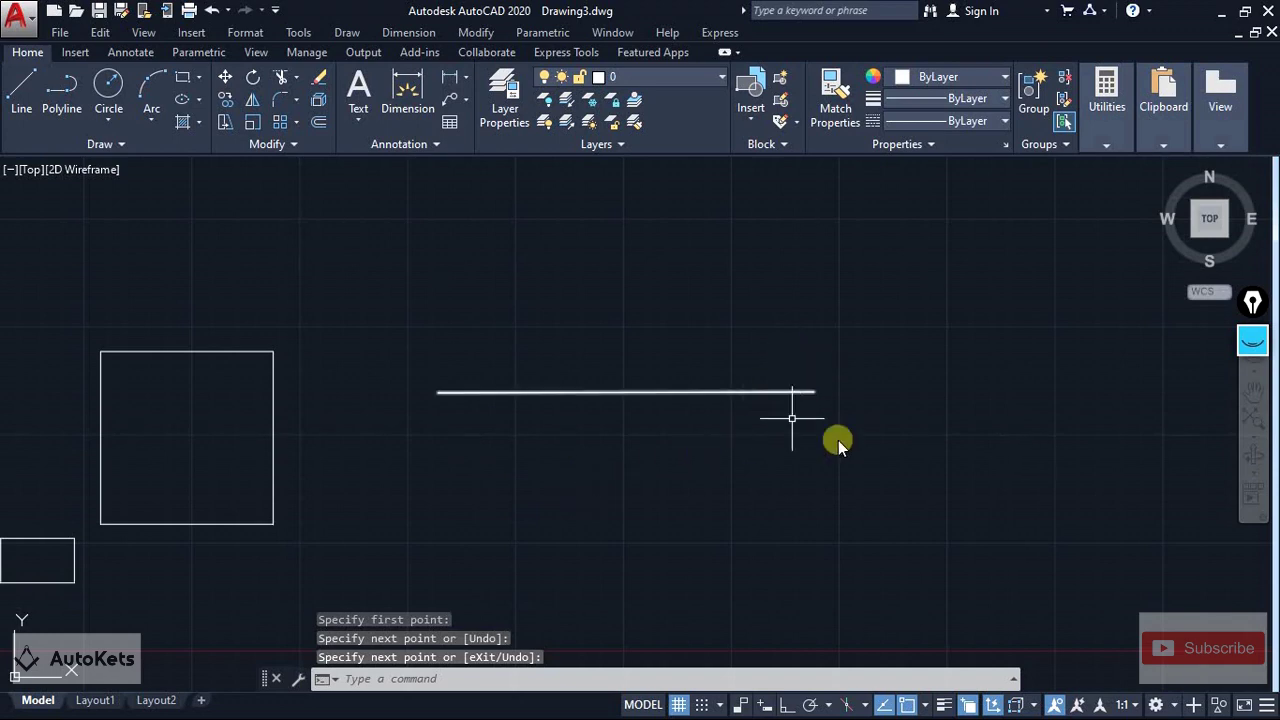
# Highlight the line's right endpoint with on-screen annotation marks.
pyautogui.click(1251, 398)
pyautogui.click(1251, 398)
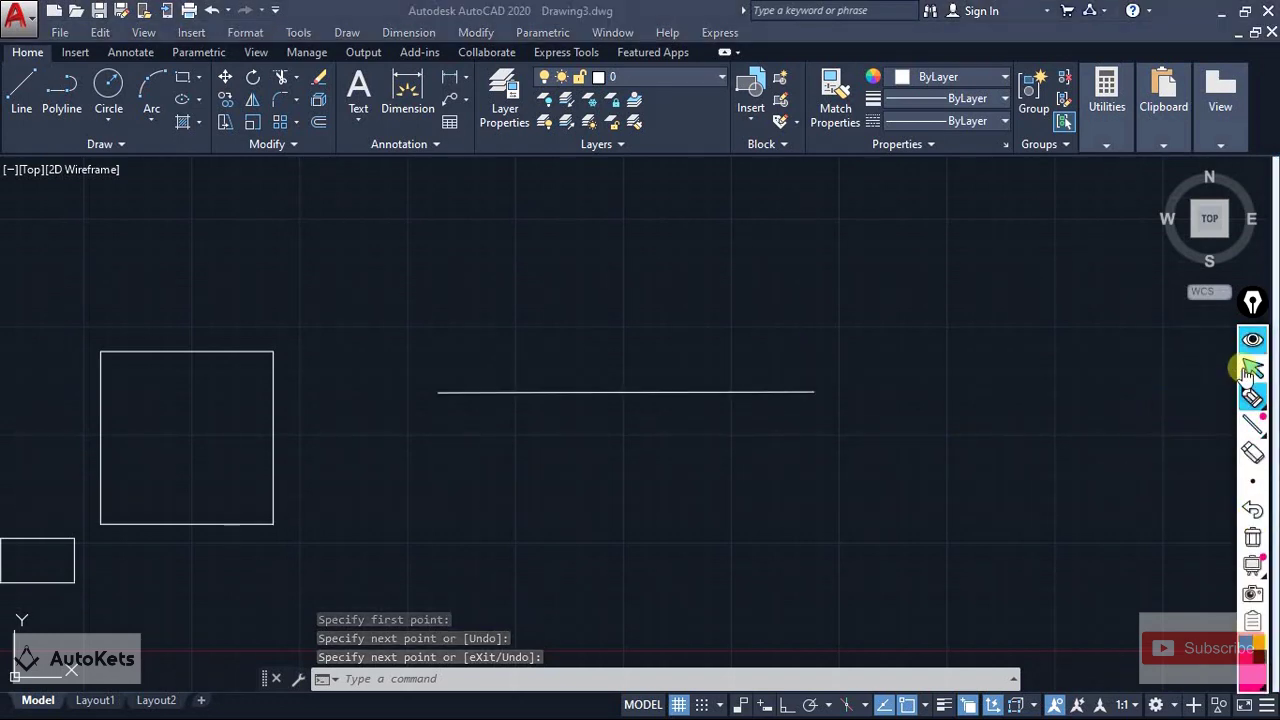
pyautogui.moveTo(806, 379)
pyautogui.mouseDown()
pyautogui.moveTo(824, 410)
pyautogui.moveTo(797, 412)
pyautogui.mouseUp()
pyautogui.moveTo(775, 322)
pyautogui.mouseDown()
pyautogui.moveTo(775, 506)
pyautogui.moveTo(907, 320)
pyautogui.moveTo(906, 483)
pyautogui.moveTo(790, 490)
pyautogui.mouseUp()
# Clear the on-screen highlighter marks and start the CTRRECT command.
pyautogui.click(1252, 537)
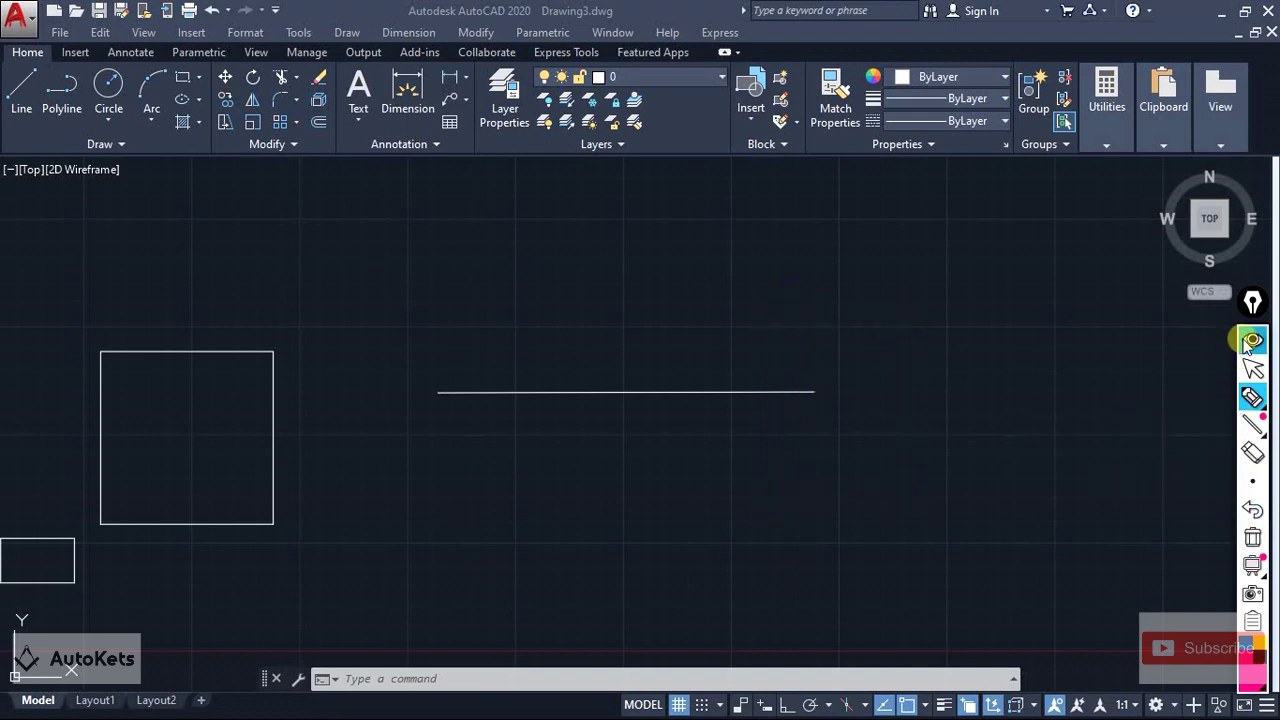
pyautogui.click(1252, 340)
pyautogui.click(398, 678)
pyautogui.write('ct')
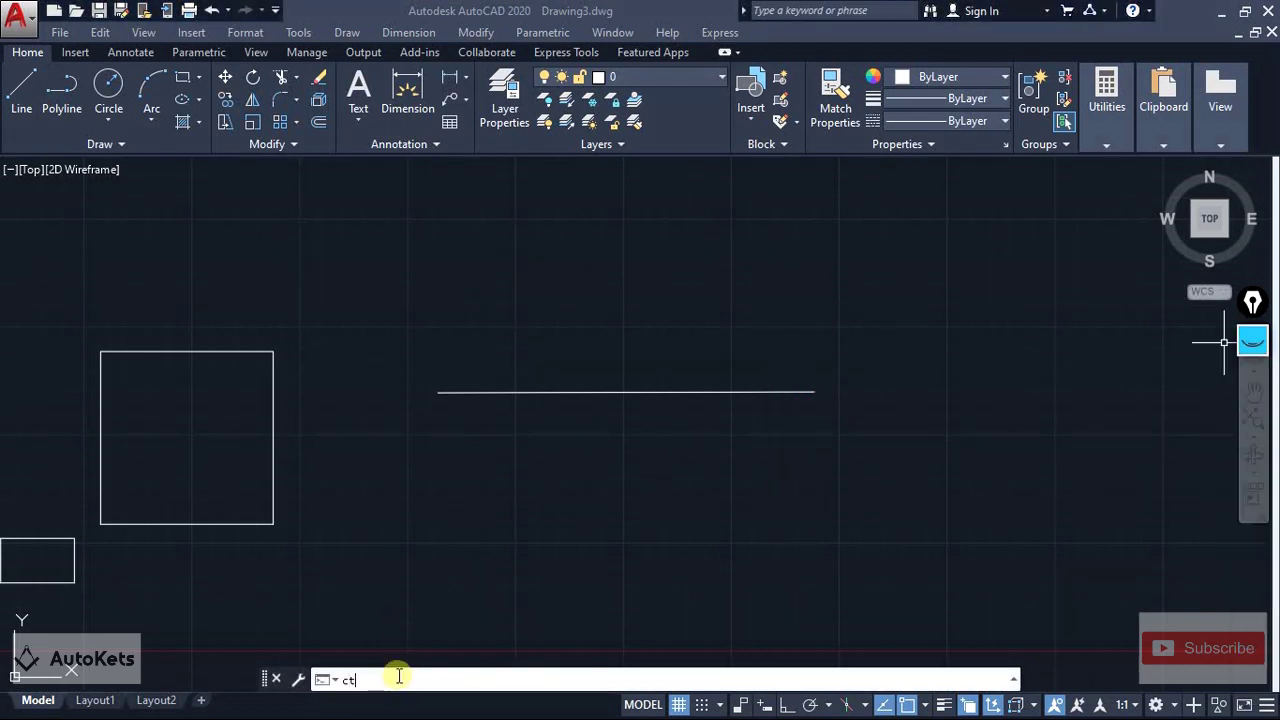
pyautogui.write('rrect')
pyautogui.press('Return')
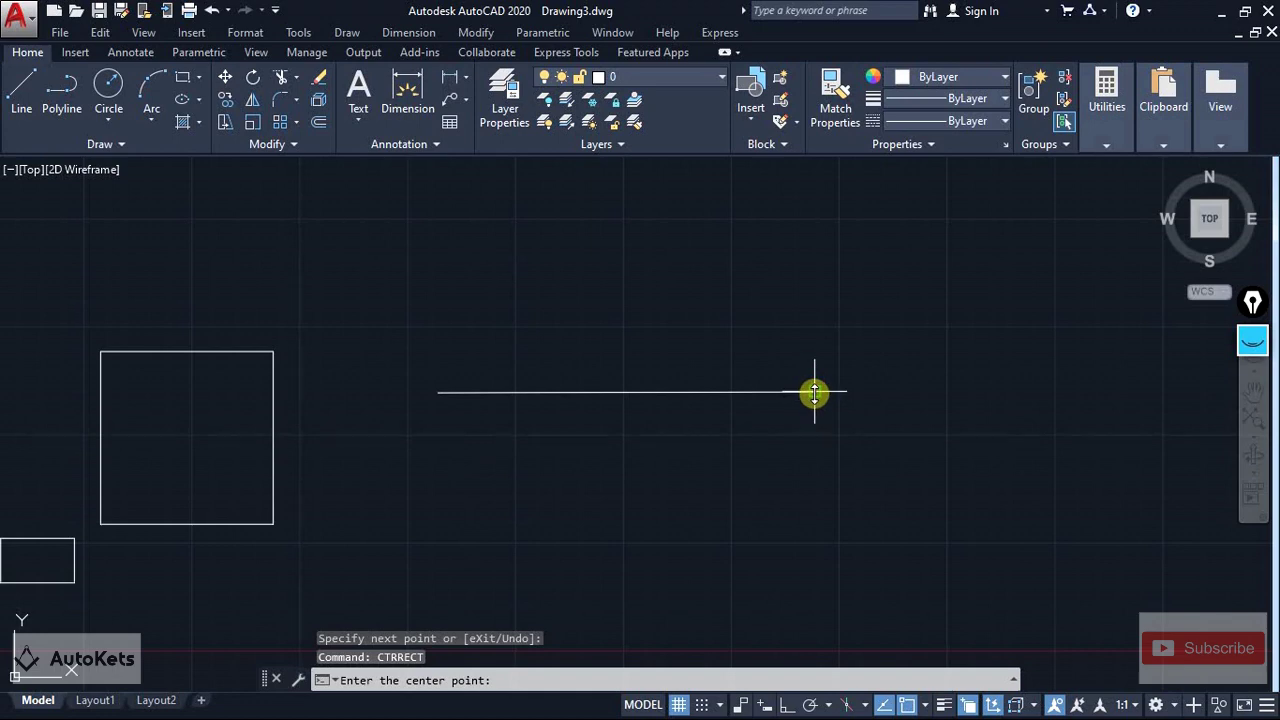
# Centre a 30 × 30 square on the line's right endpoint and pan to view it.
pyautogui.click(814, 393)
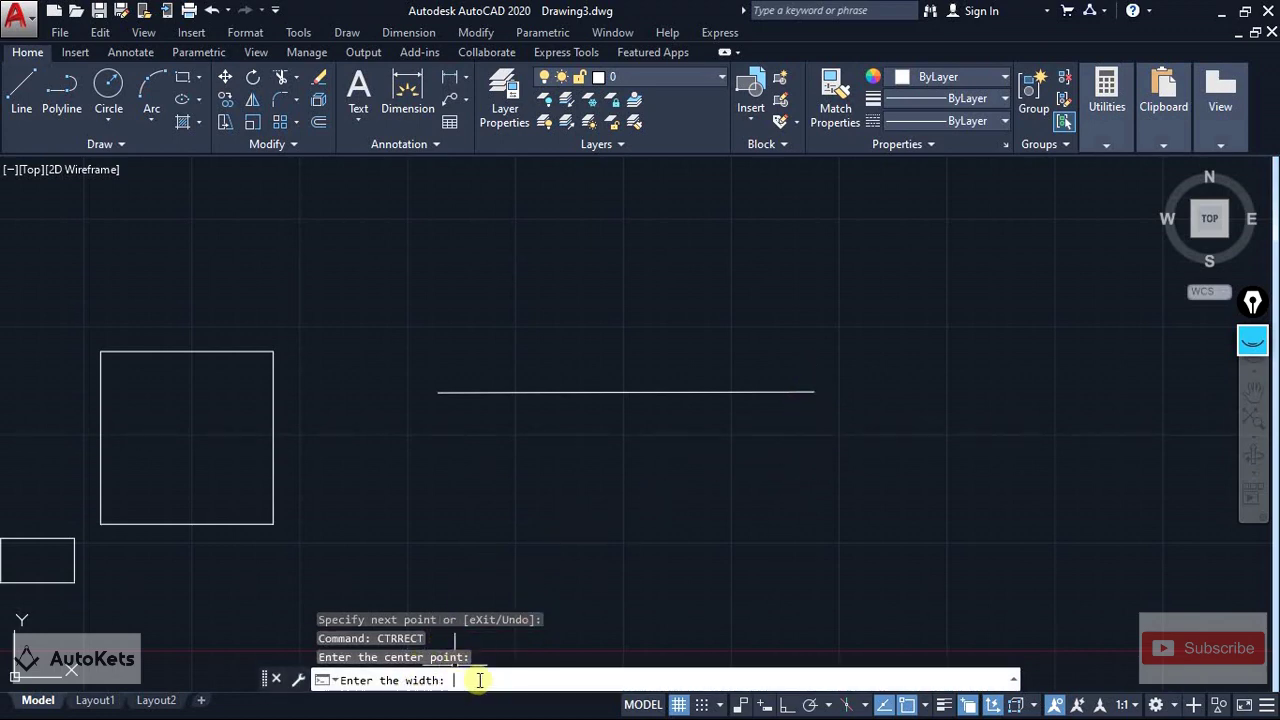
pyautogui.write('30')
pyautogui.press('Return')
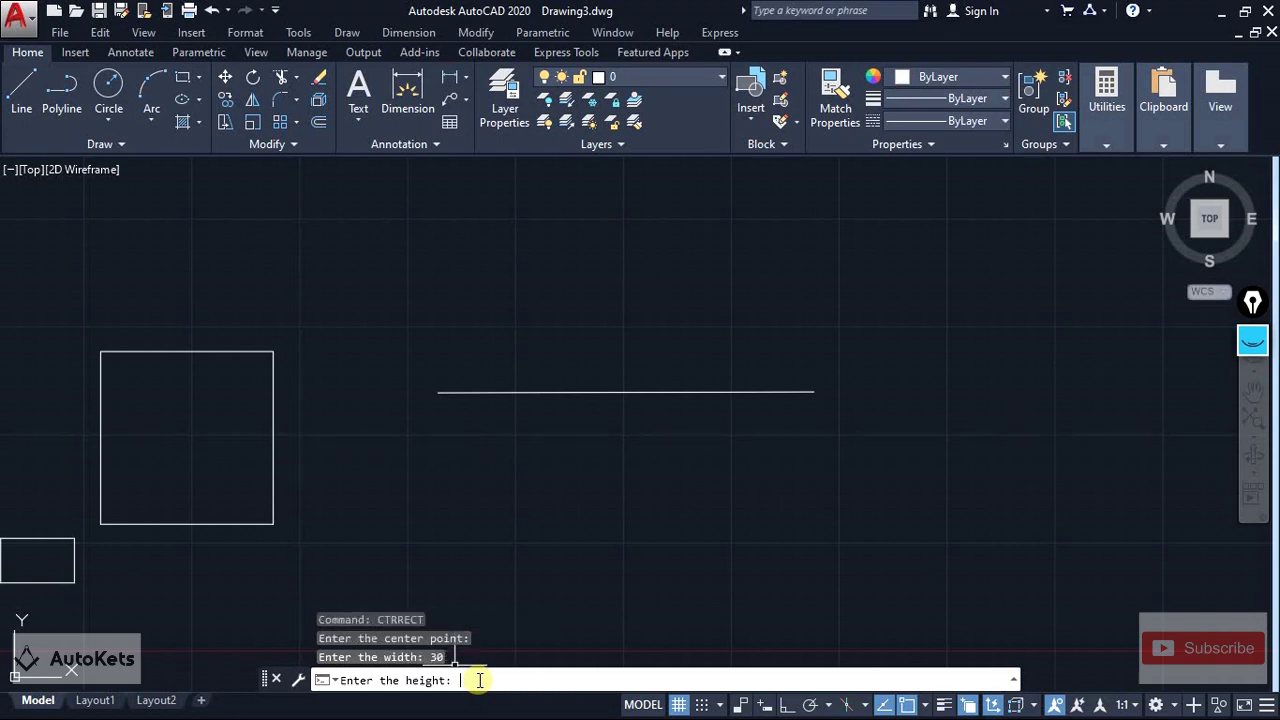
pyautogui.write('30')
pyautogui.press('Return')
pyautogui.scroll(-2, 851, 427)
pyautogui.moveTo(851, 427); pyautogui.dragTo(679, 470, button='middle')
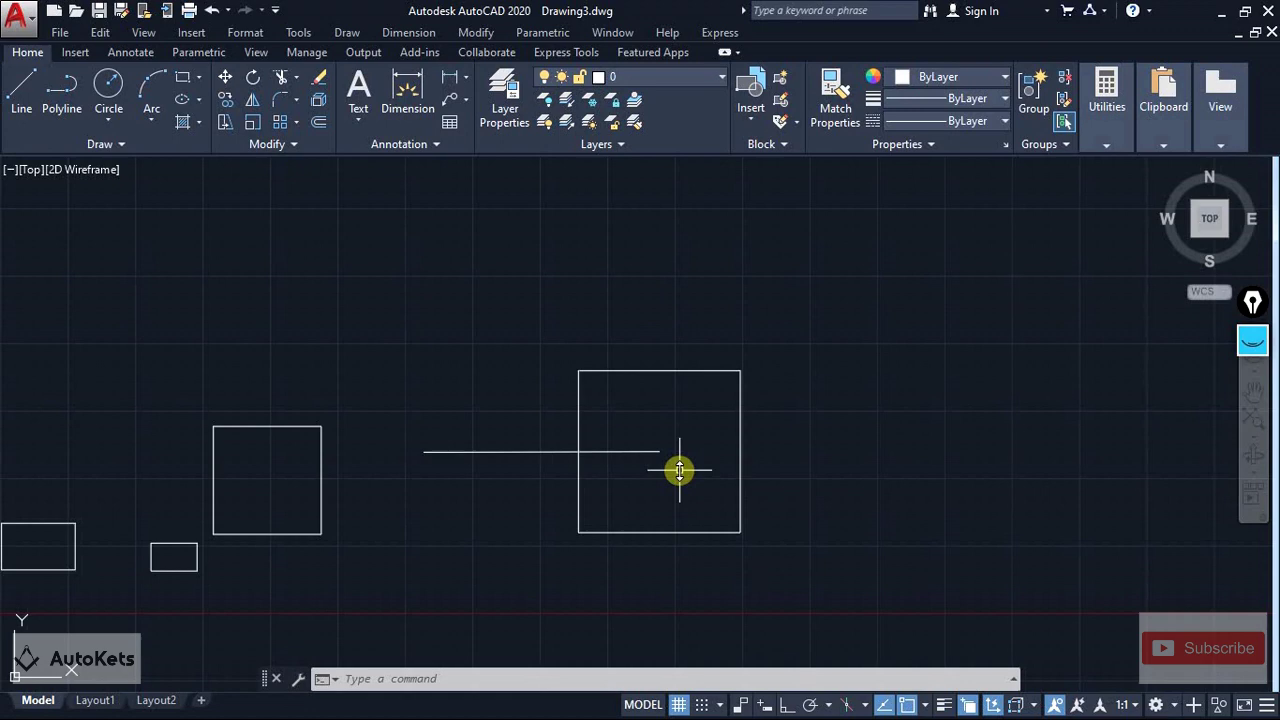
# Send ChatGPT the request 'rewrite this program with name as ctr'.
pyautogui.hotkey('alt', 'Tab')
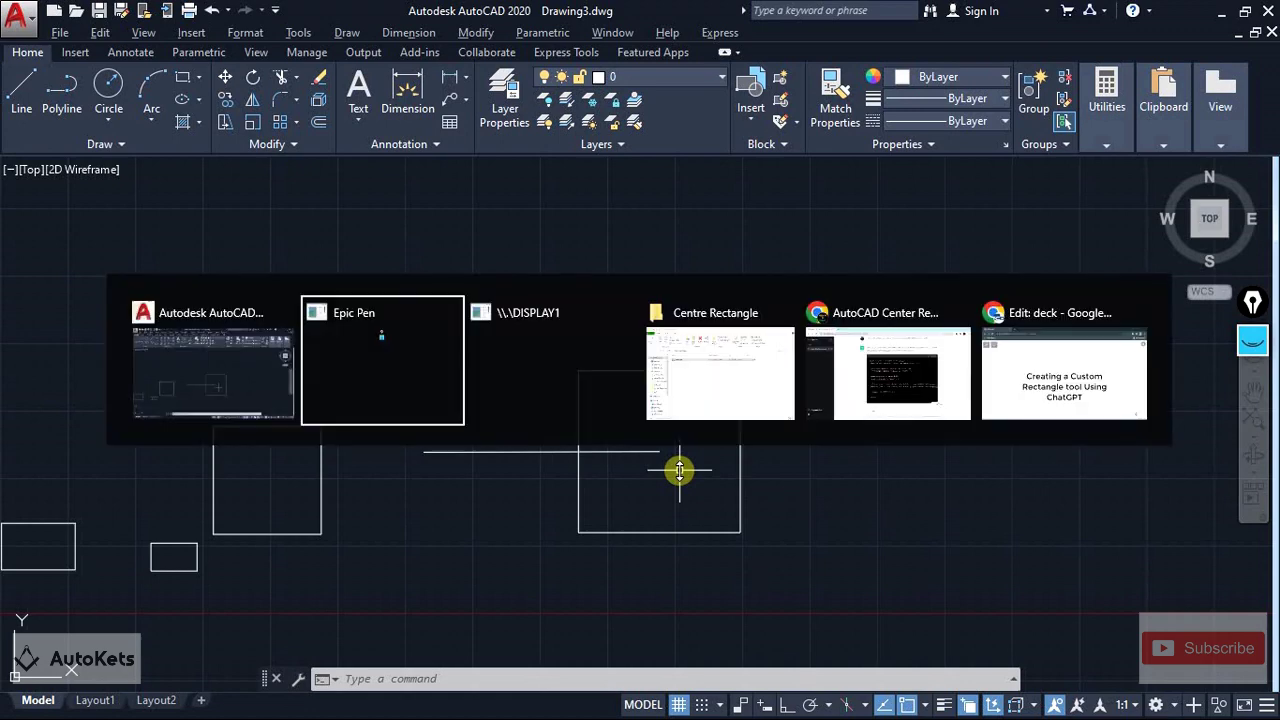
pyautogui.click(886, 366)
pyautogui.moveTo(549, 260); pyautogui.dragTo(603, 260)
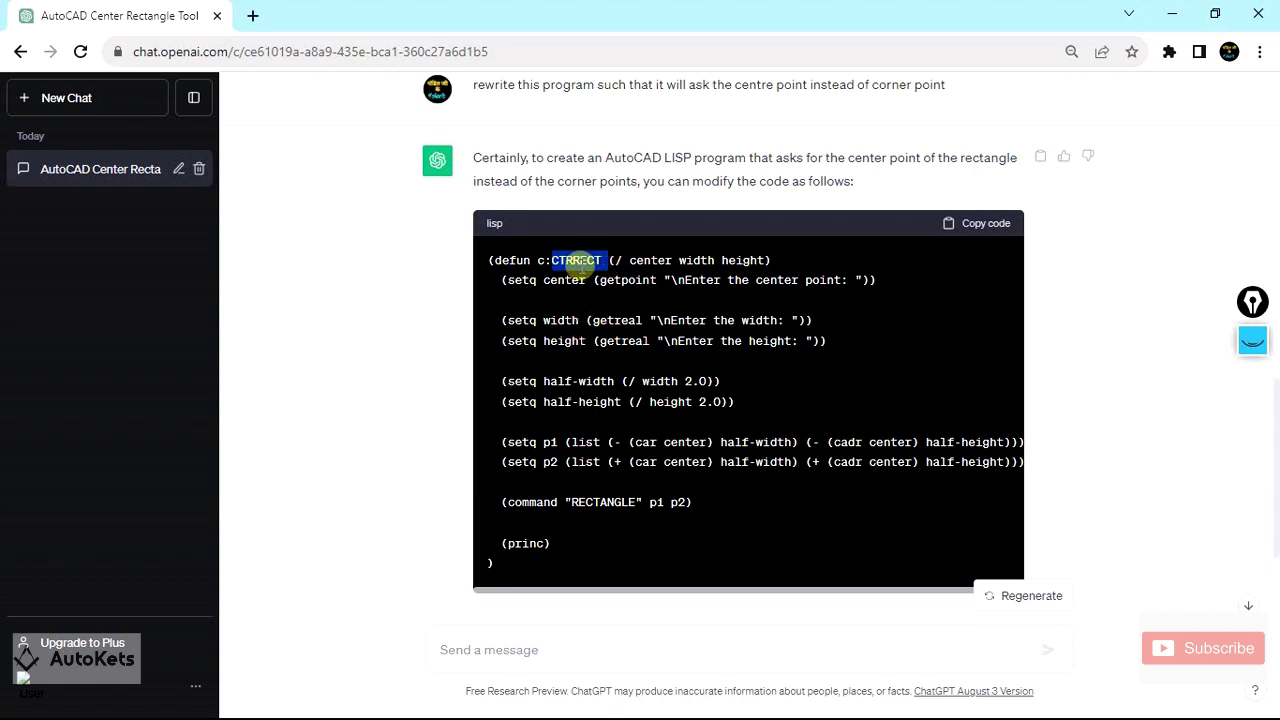
pyautogui.click(527, 649)
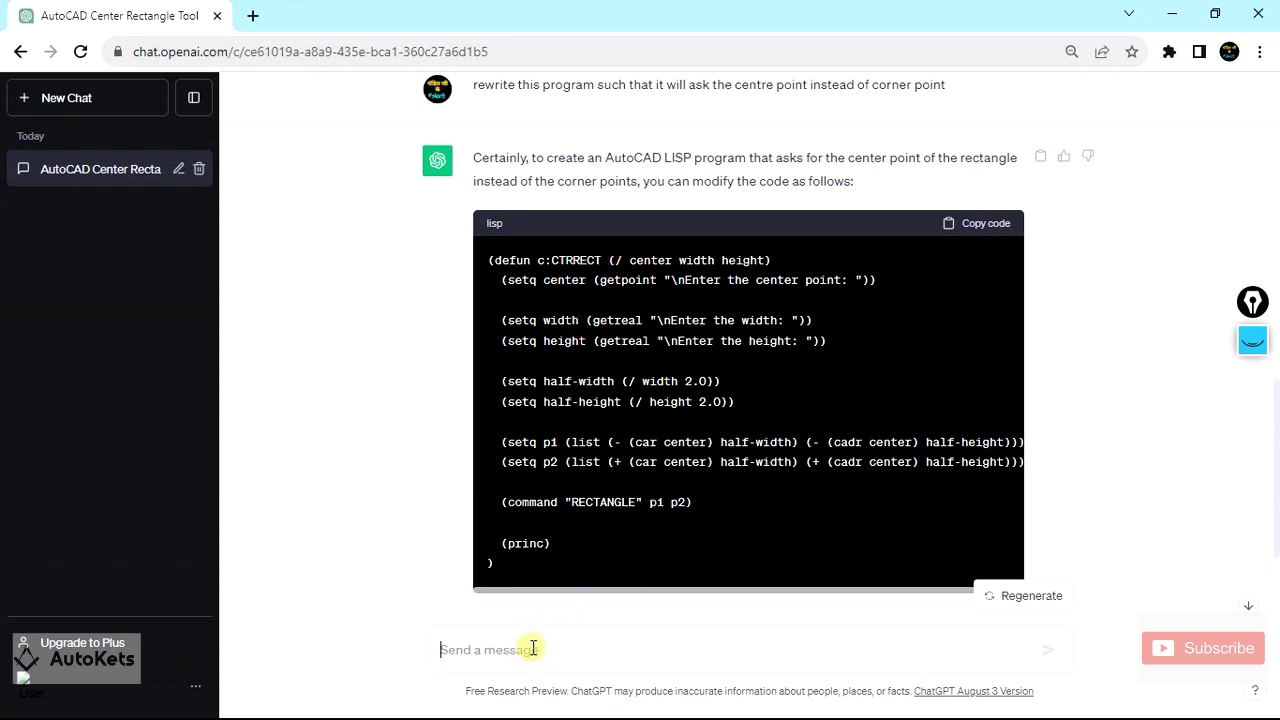
pyautogui.write('rewrite this program with name as ce')
pyautogui.press('BackSpace')
pyautogui.write('tr')
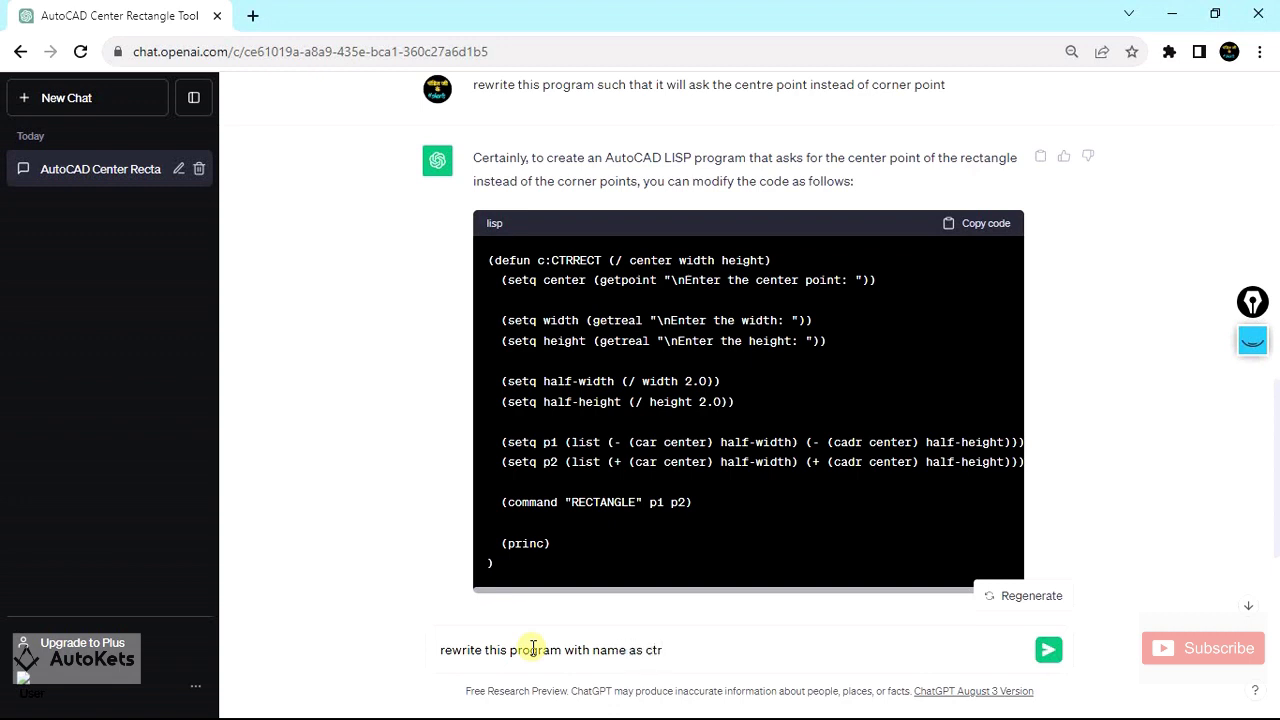
pyautogui.press('Return')
pyautogui.scroll(-5, 568, 452)
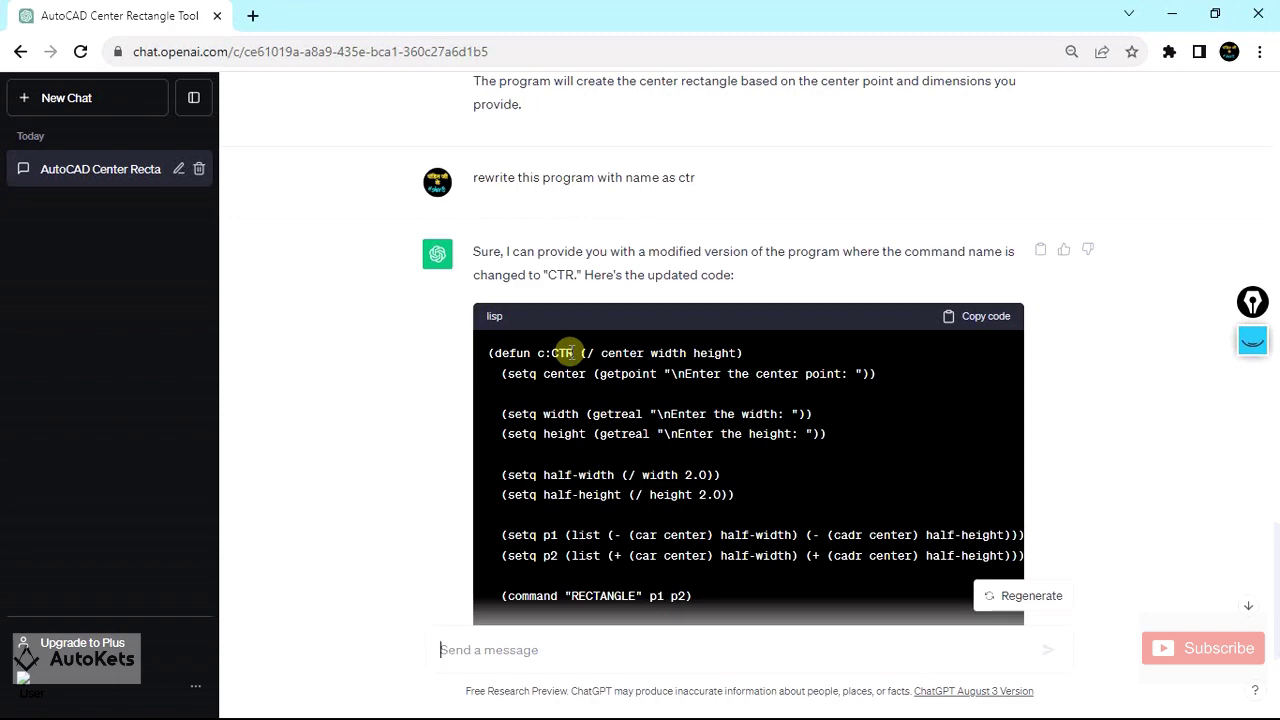
# Scroll through ChatGPT's replies to review the code renamed from CTRRECT to CTR.
pyautogui.scroll(14, 580, 352)
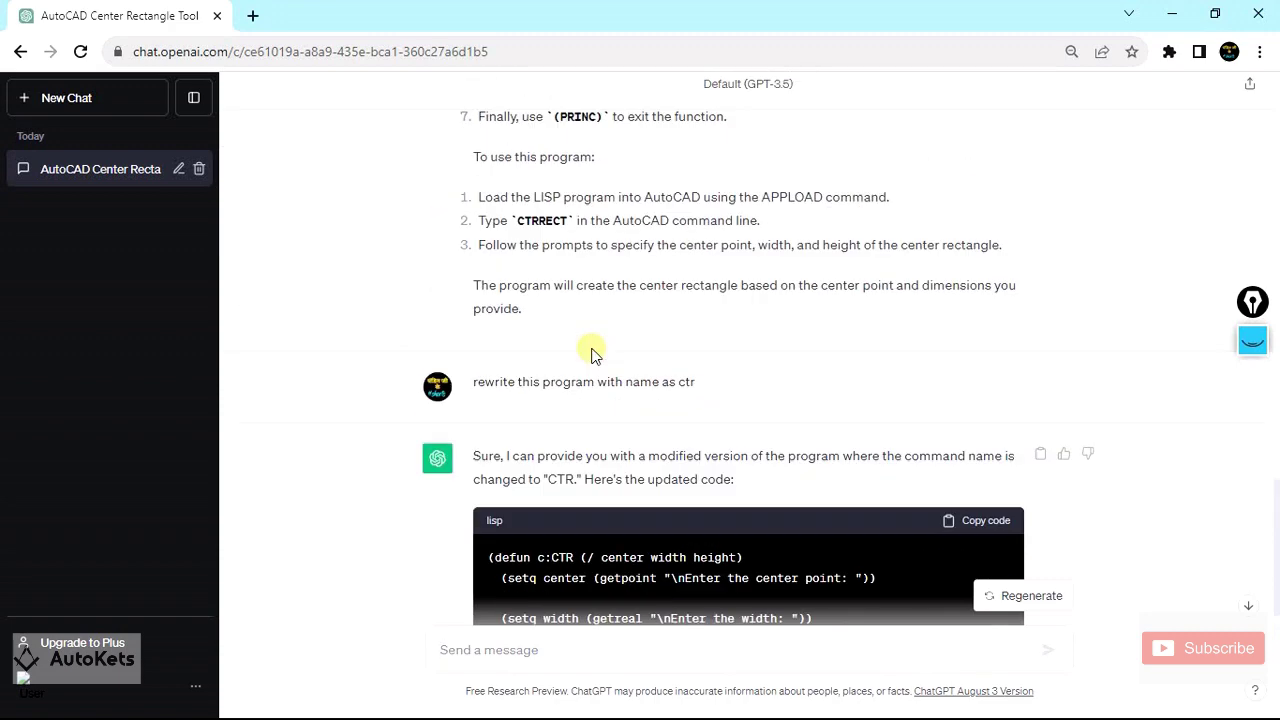
pyautogui.scroll(12, 590, 350)
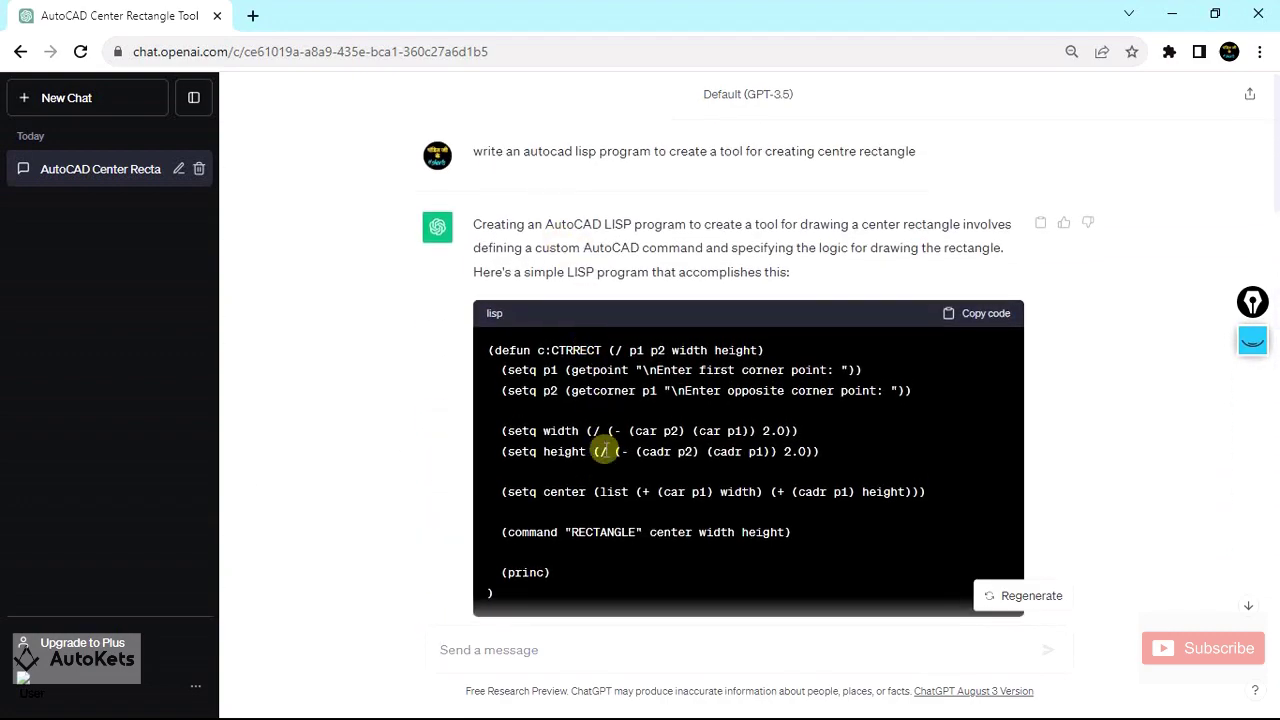
pyautogui.scroll(-9, 604, 449)
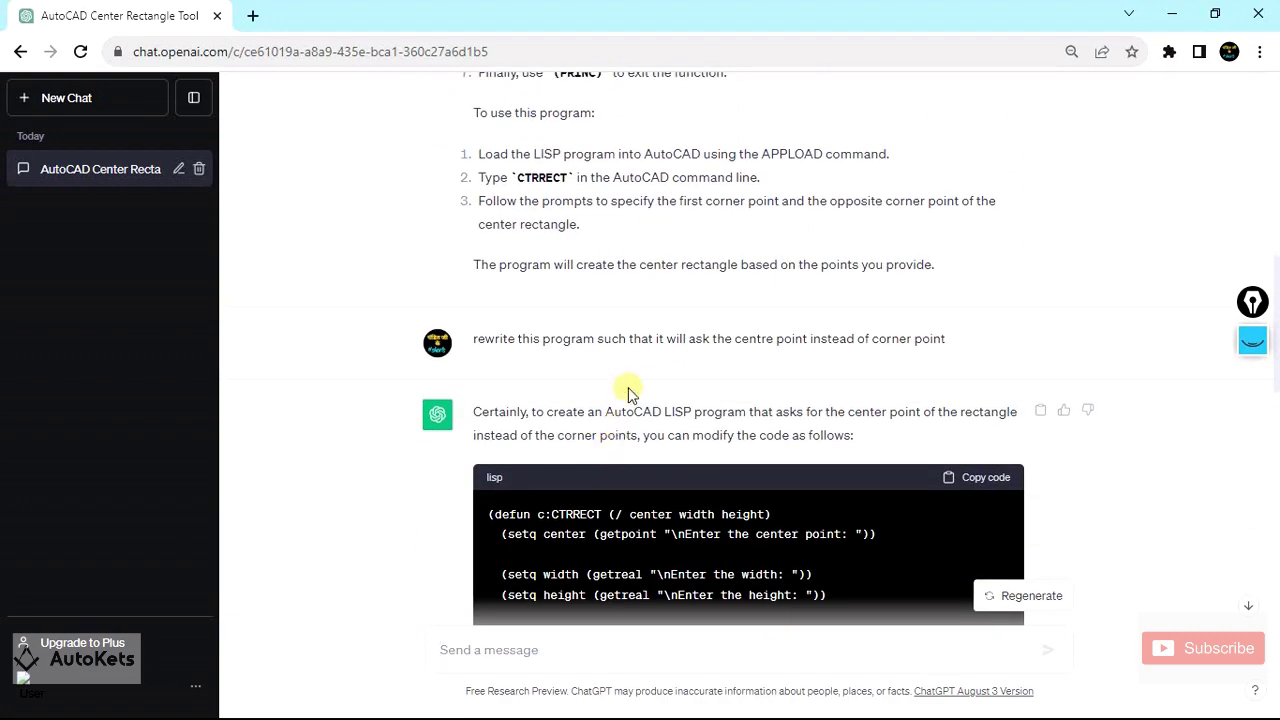
pyautogui.scroll(-2, 630, 392)
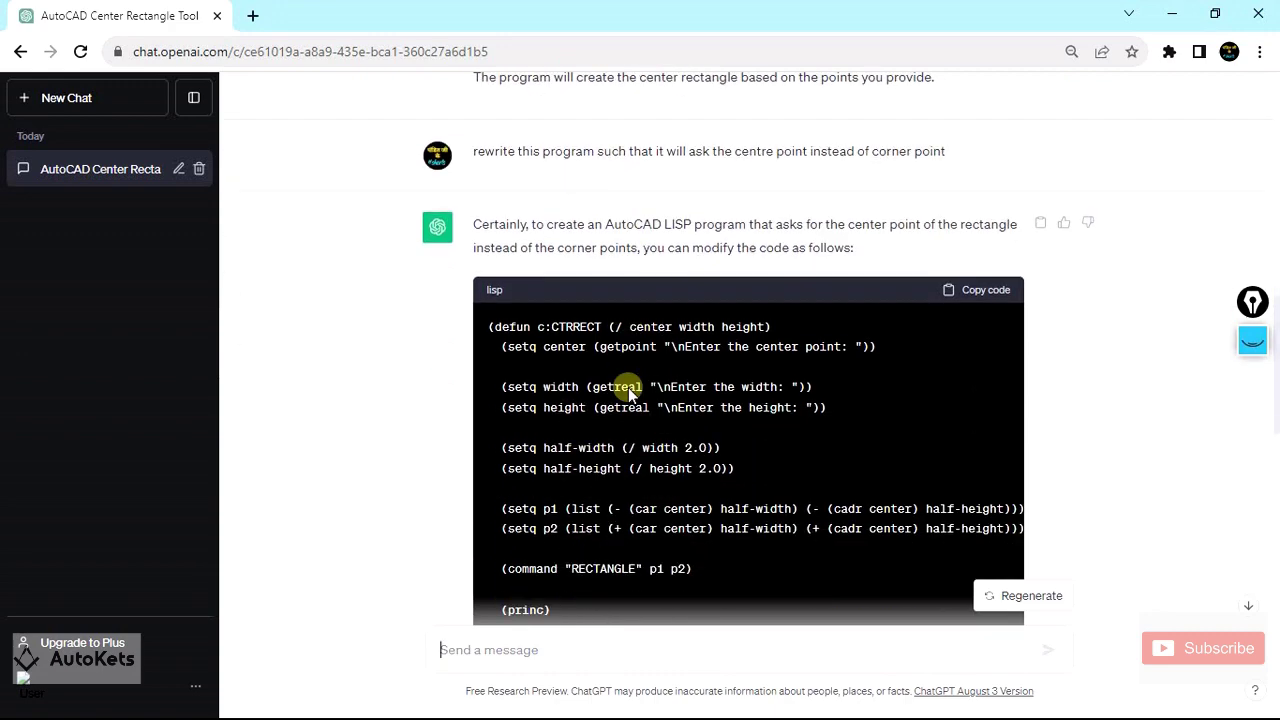
pyautogui.scroll(-6, 630, 350)
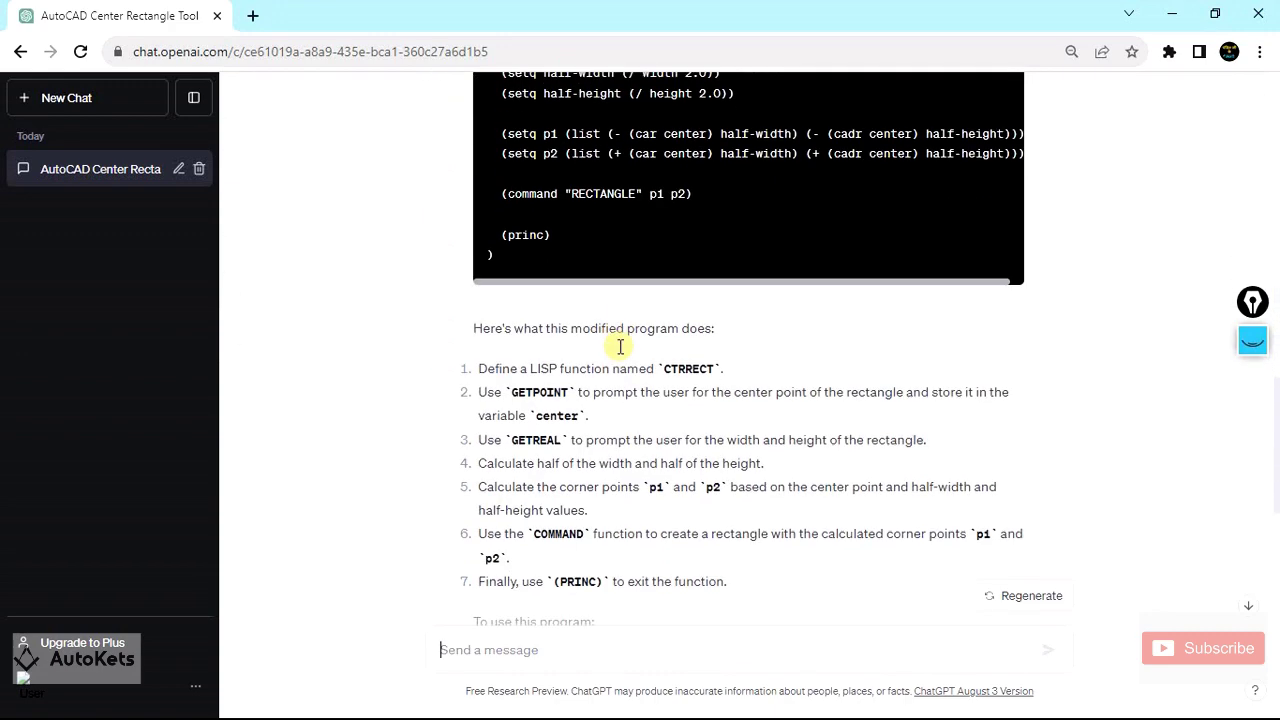
pyautogui.scroll(-3, 620, 346)
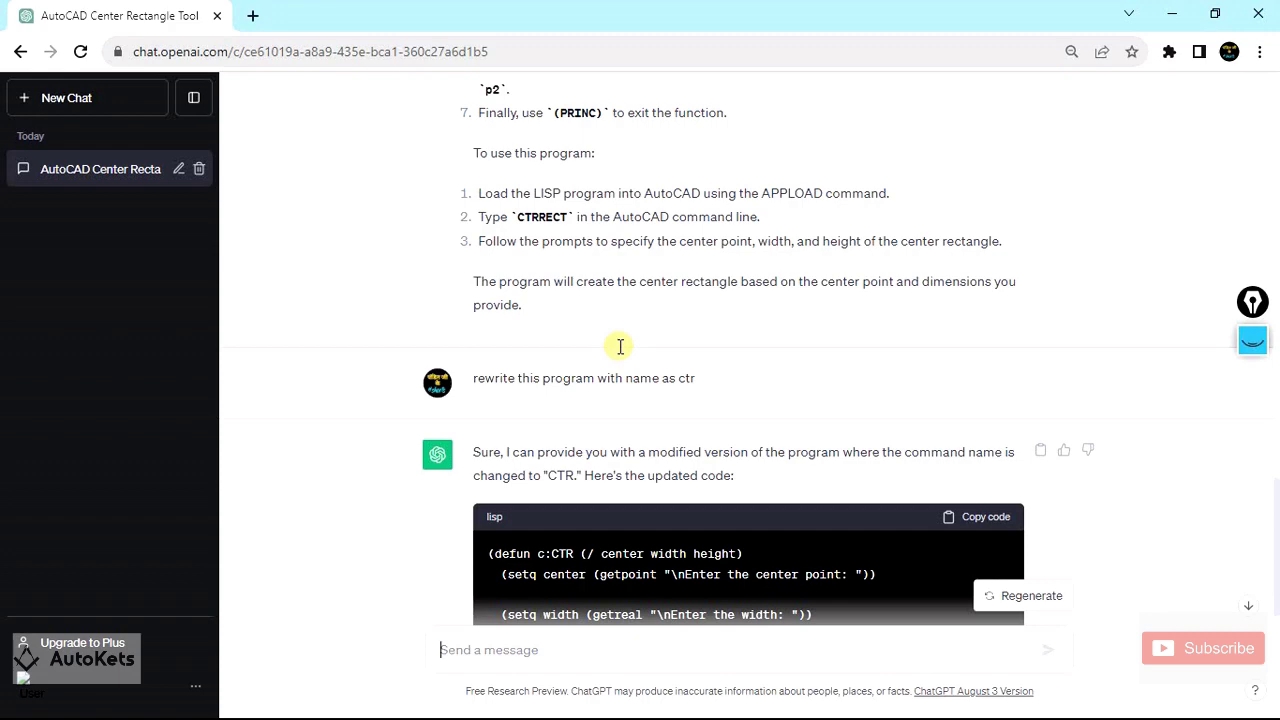
pyautogui.scroll(-5, 620, 348)
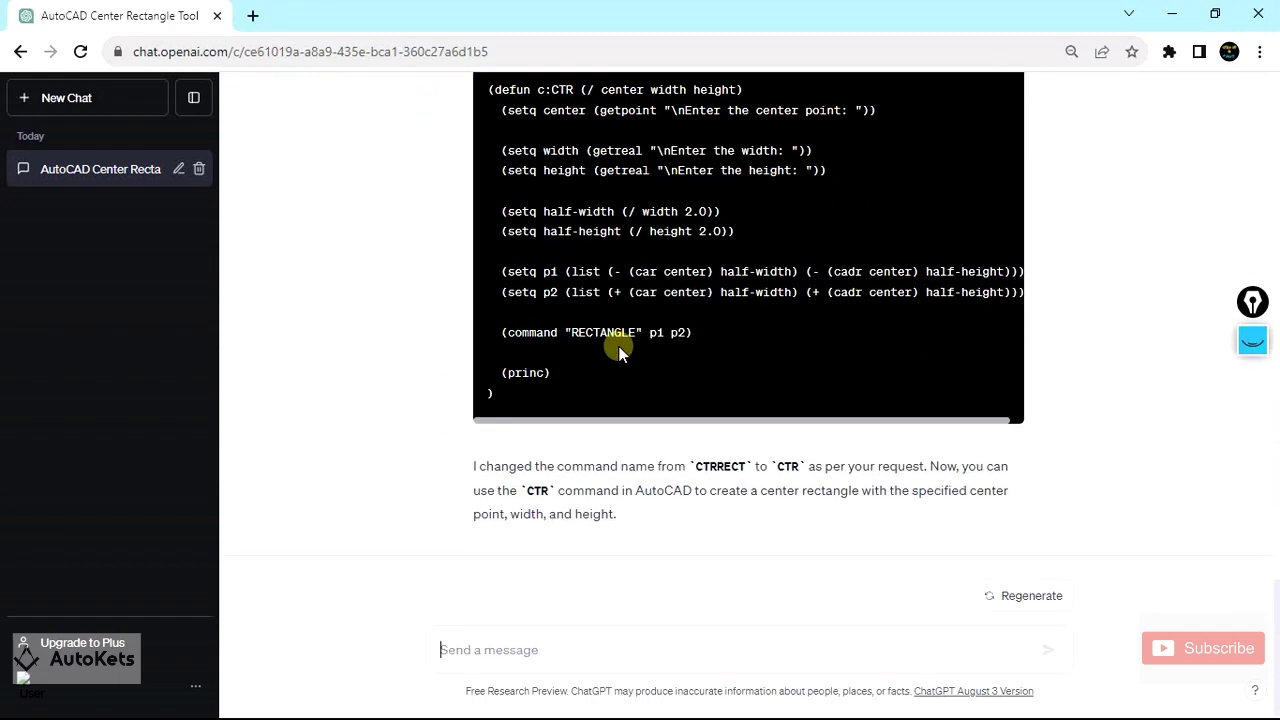